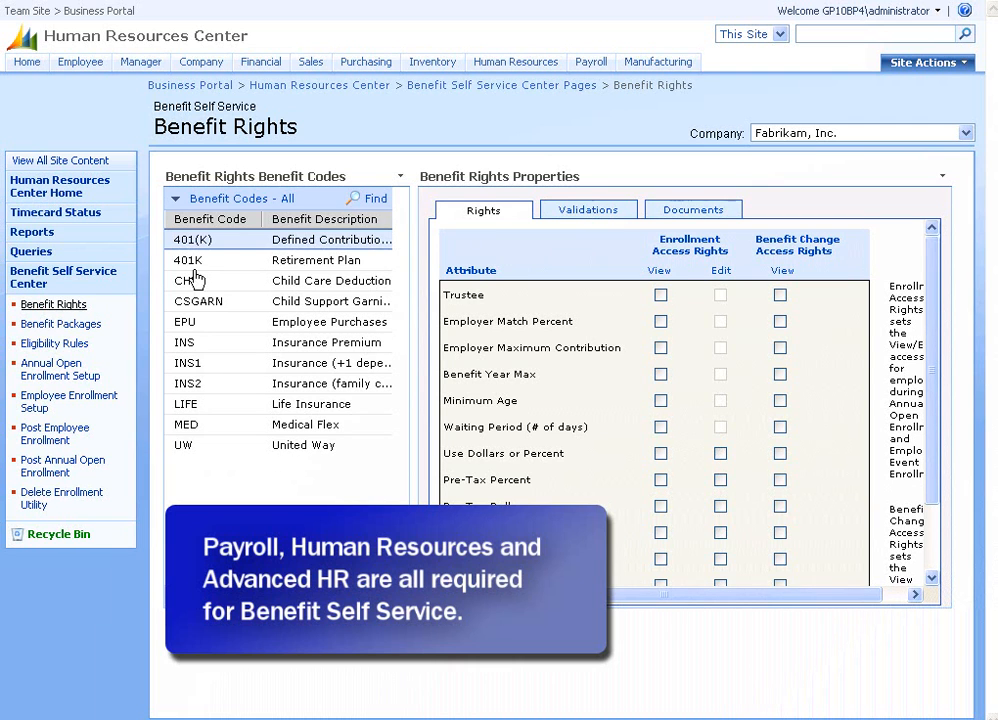
Show the 401K Retirement Plan's rights, where only Pre-Tax and After-Tax Percent are editable.
click(207, 268)
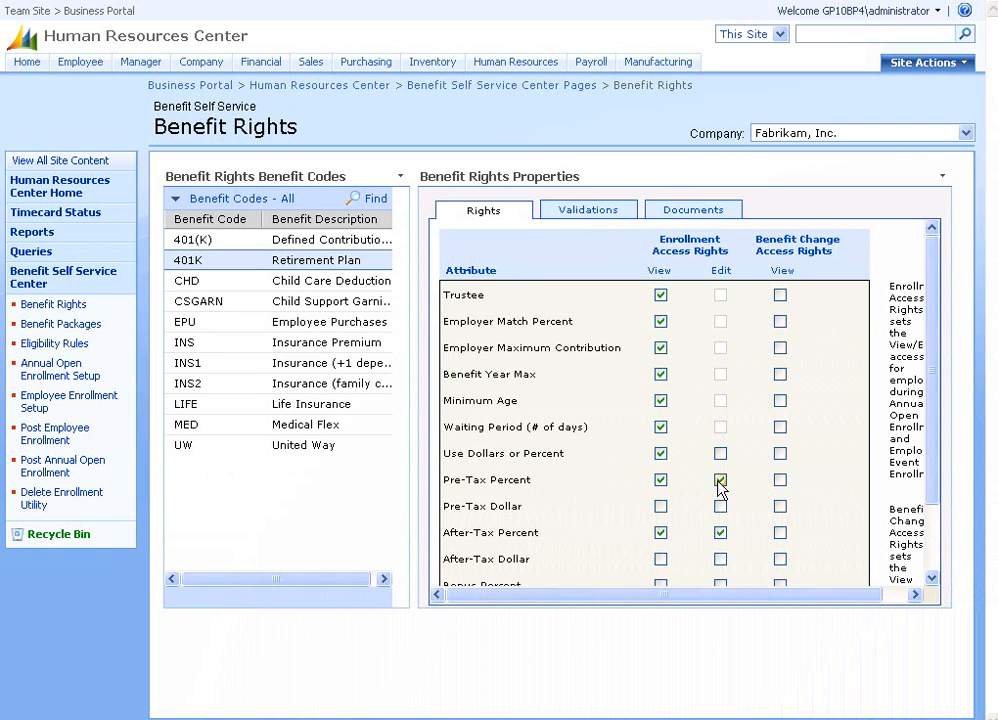
click(932, 580)
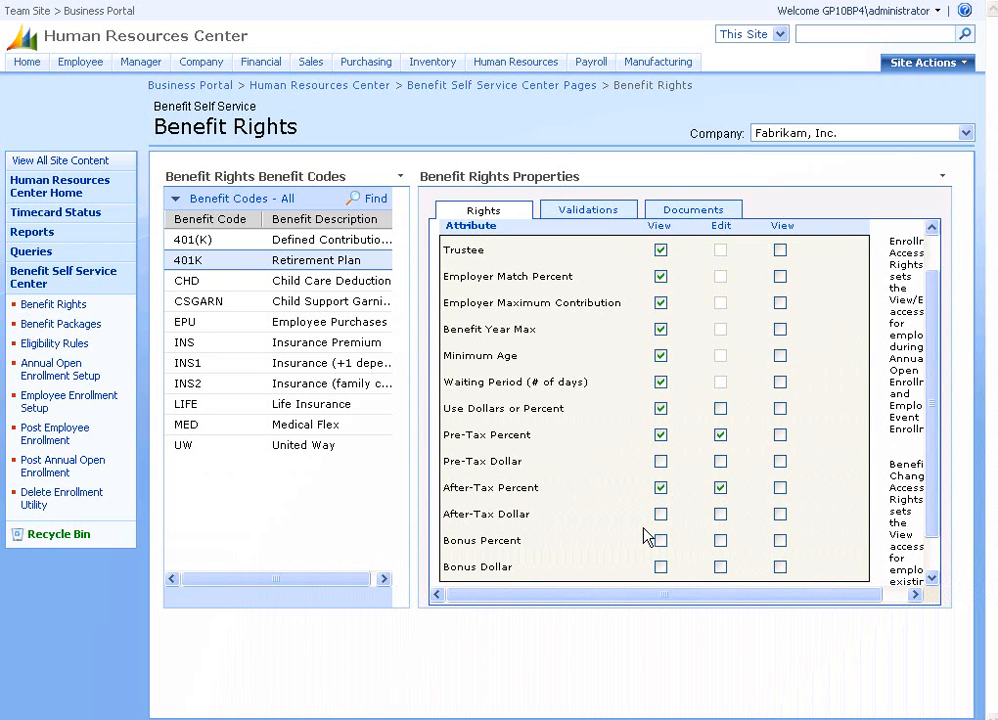
Check the 401K validations, then save the PDF link under /businessportal/applications/bss/documents/.
click(590, 216)
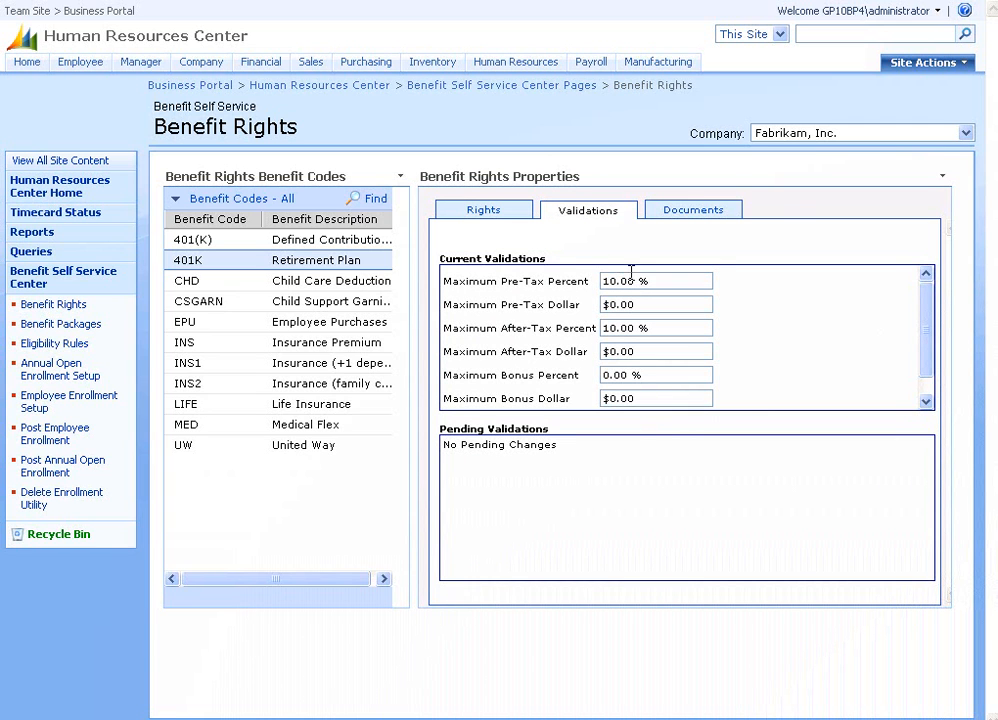
click(688, 213)
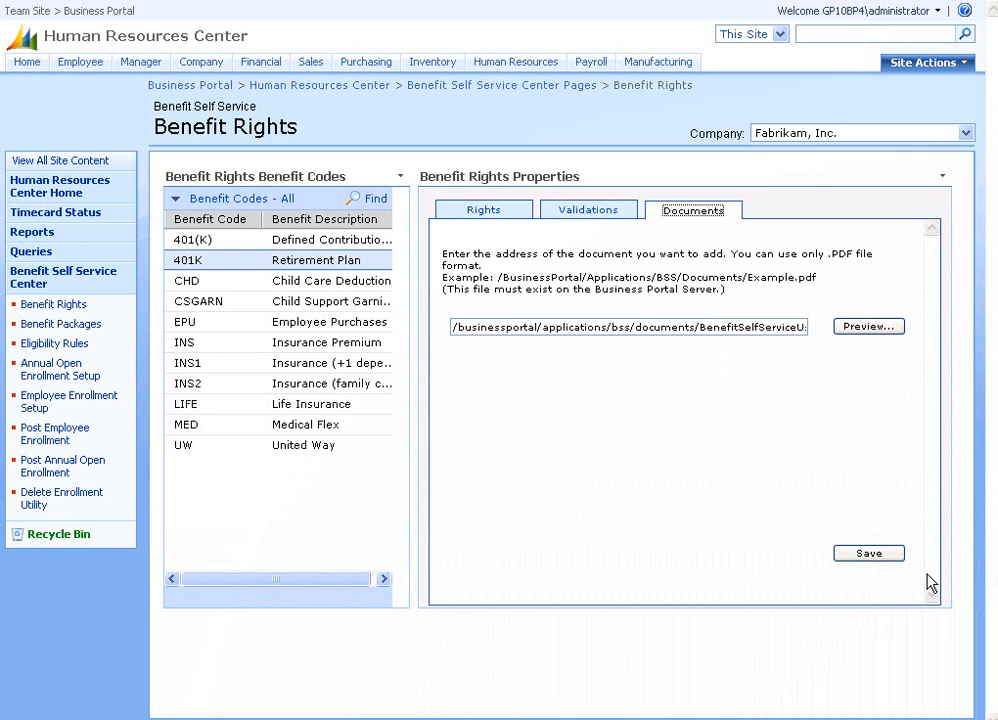
click(877, 553)
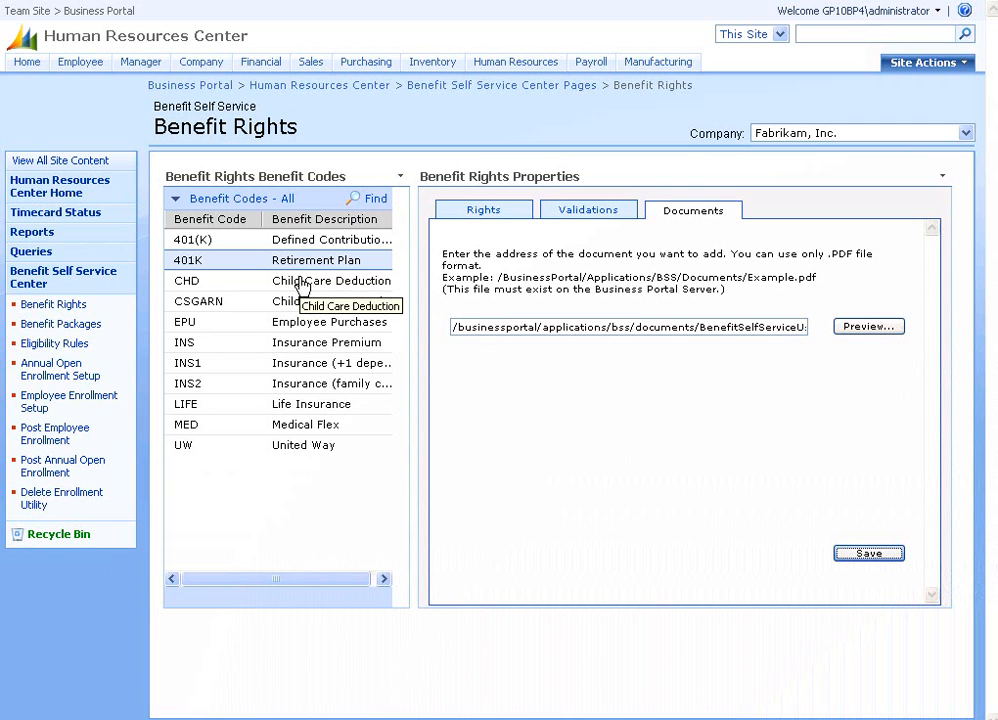
Review CHD Child Care rights, then Life Insurance rights, where only Tobacco Use and Amount are editable.
click(302, 285)
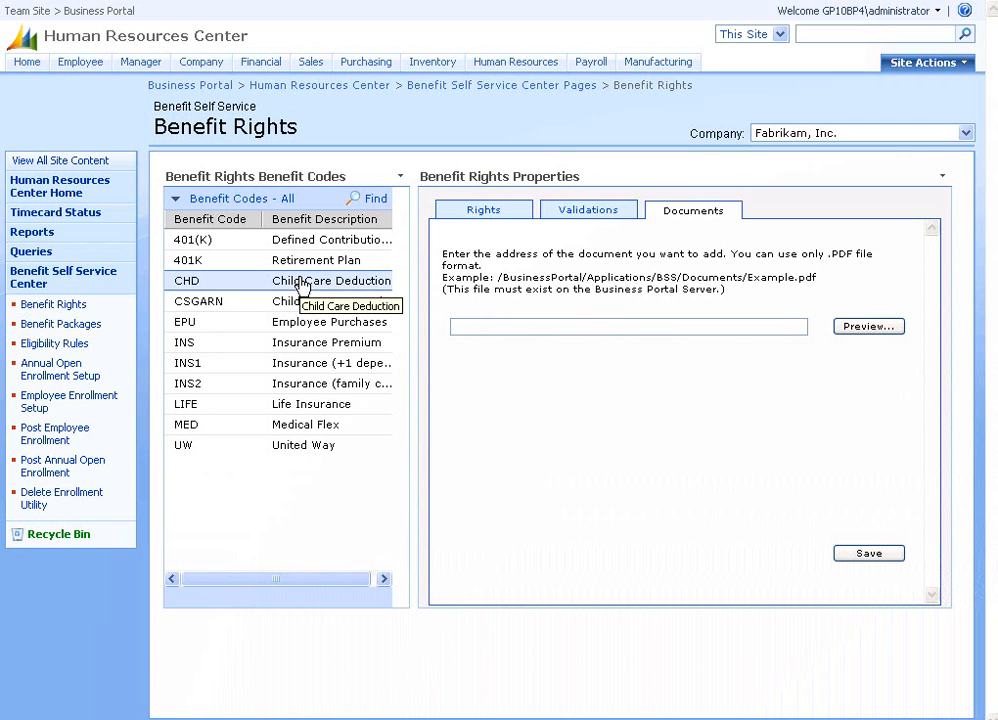
click(466, 211)
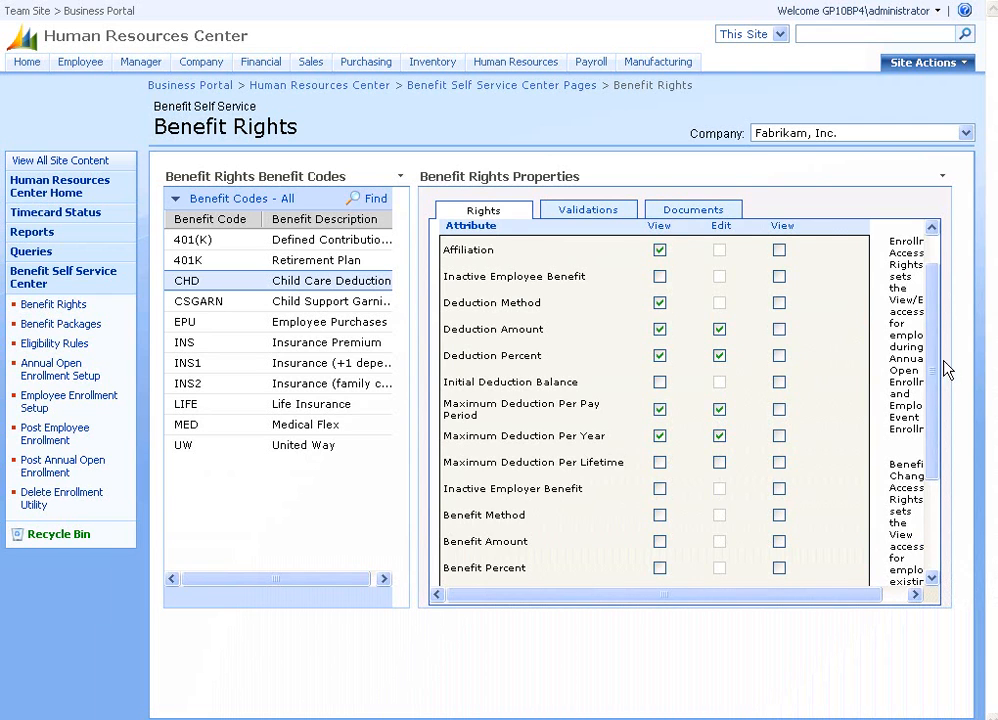
scroll(937, 360, up, 2)
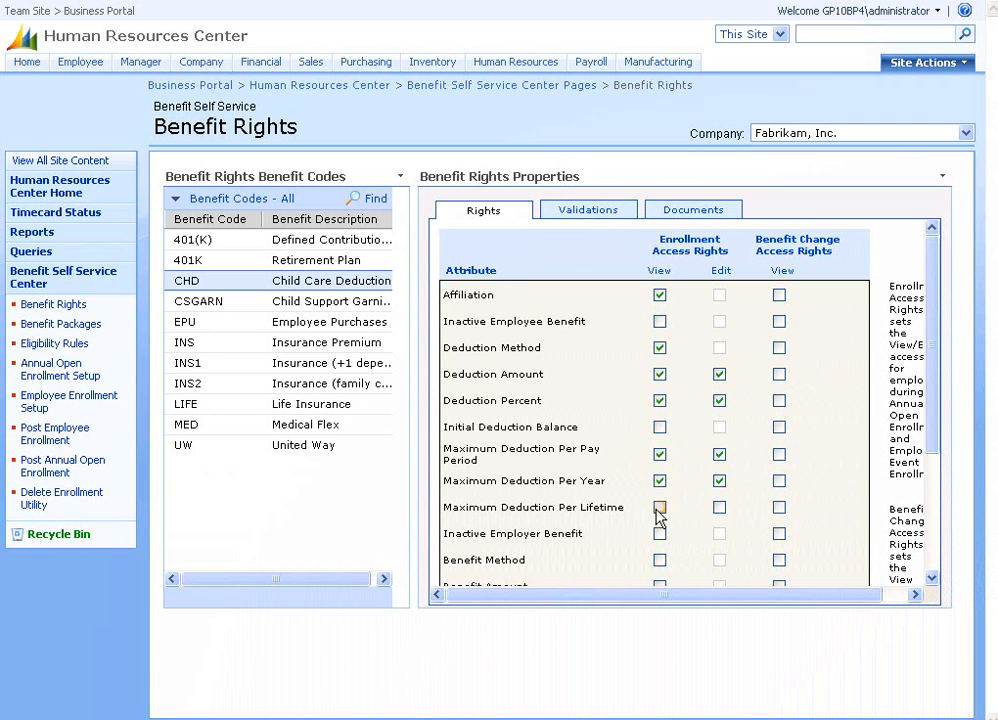
click(296, 398)
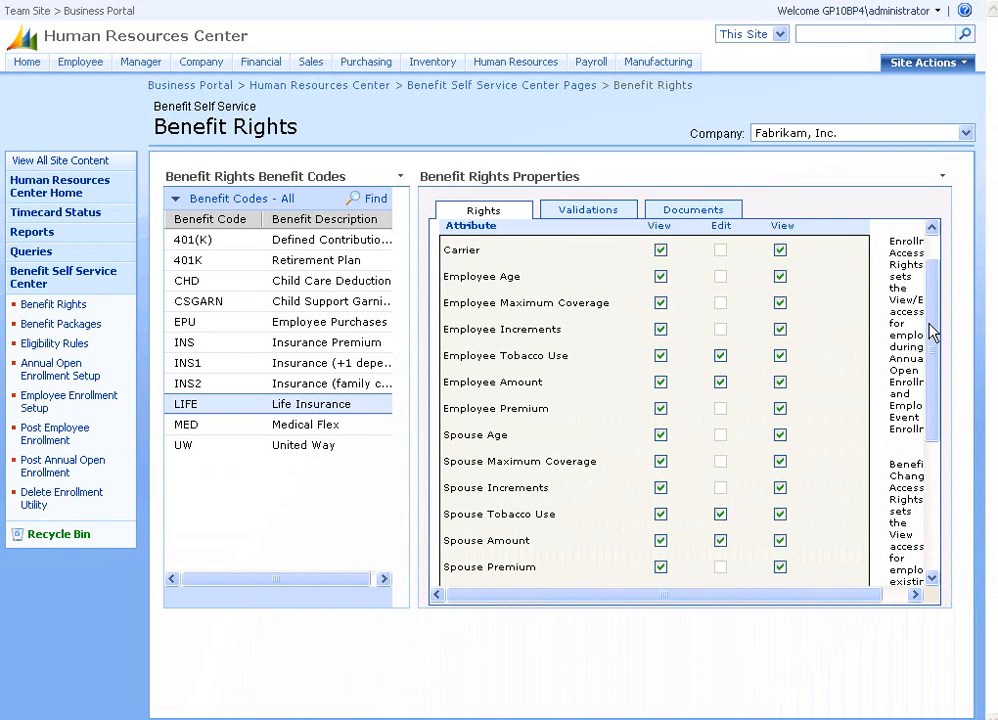
drag(930, 332, 924, 278)
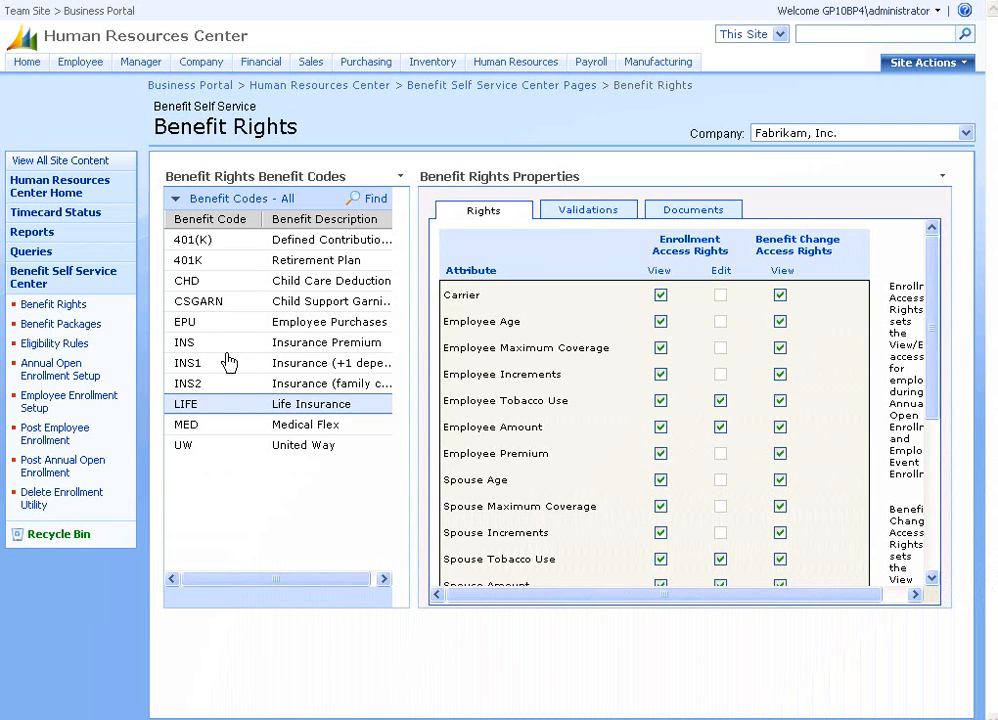
Display the Medical package's settings: Health type, employee selection required, single code.
click(89, 332)
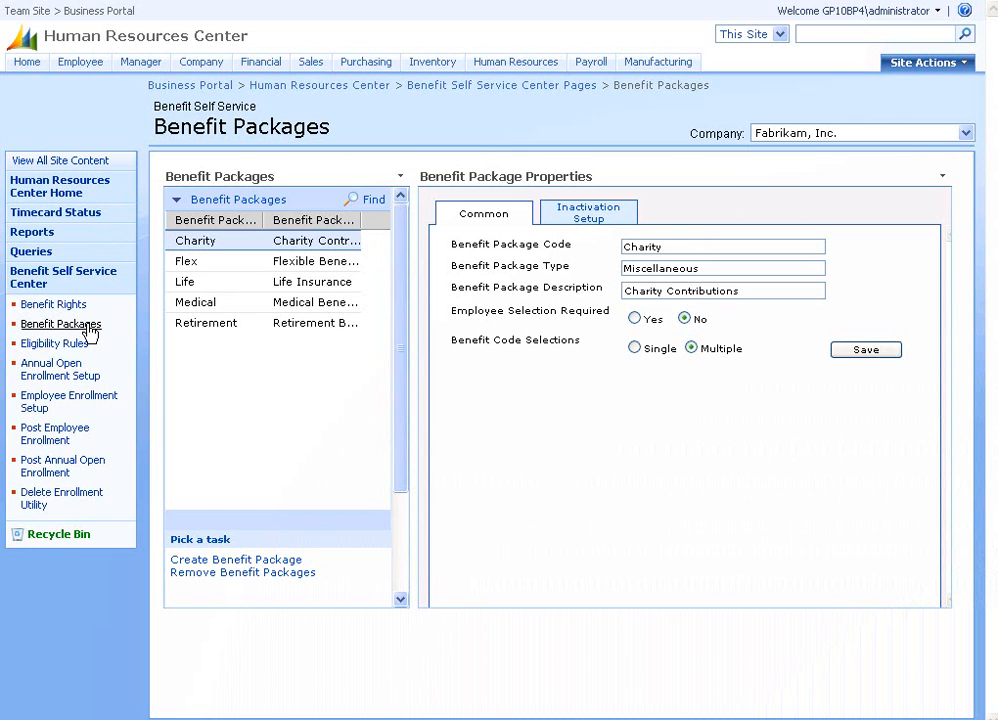
click(286, 313)
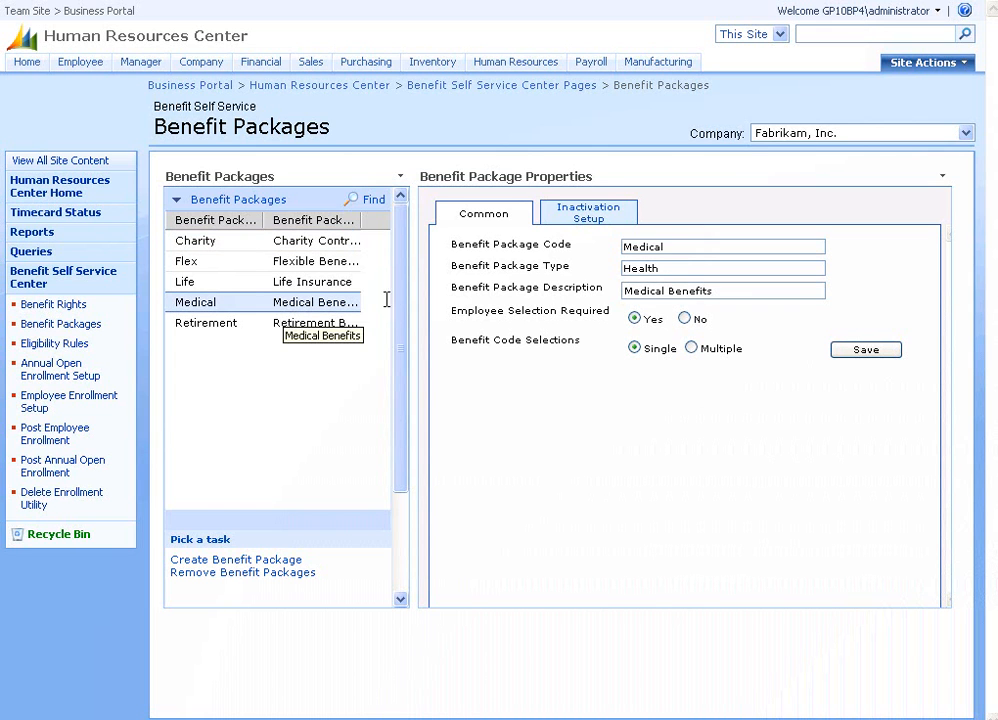
Confirm Medical inactivates INS, INS1 and INS2, while the Flex package has No Inactivations.
click(585, 220)
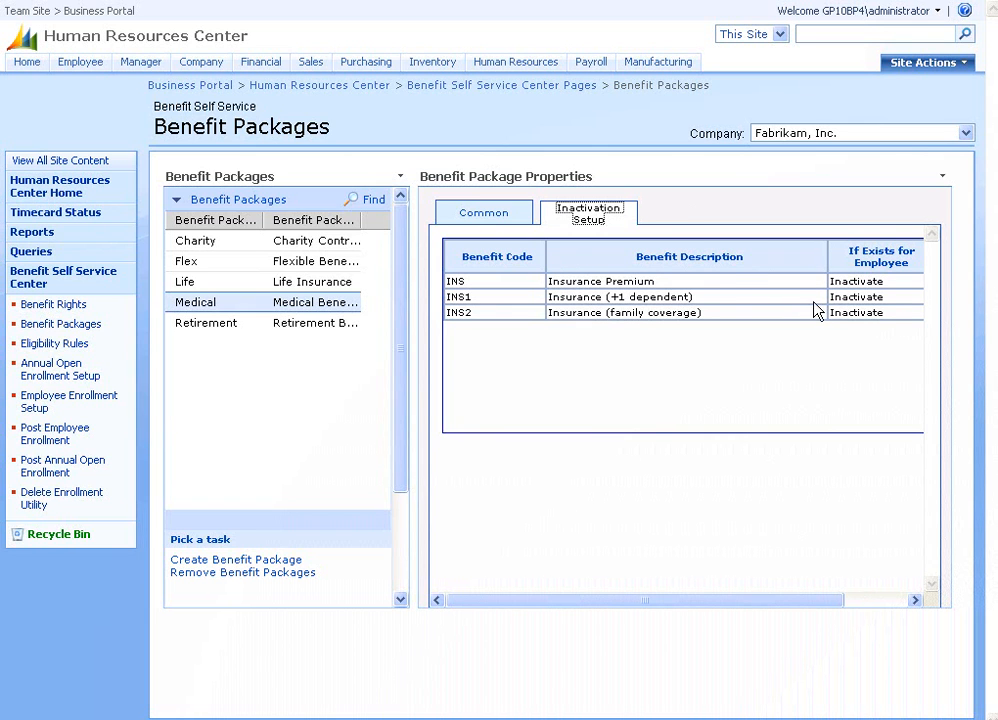
drag(840, 601, 755, 610)
click(270, 262)
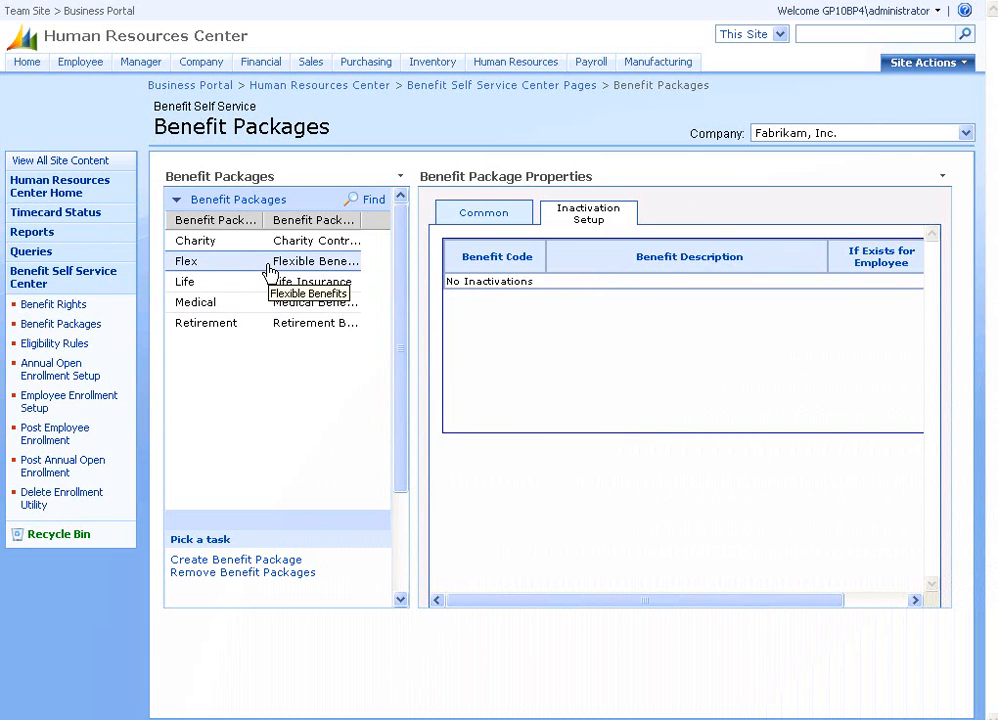
Open the Full Time rule's List Based criteria dialog, showing its Department codes.
click(58, 345)
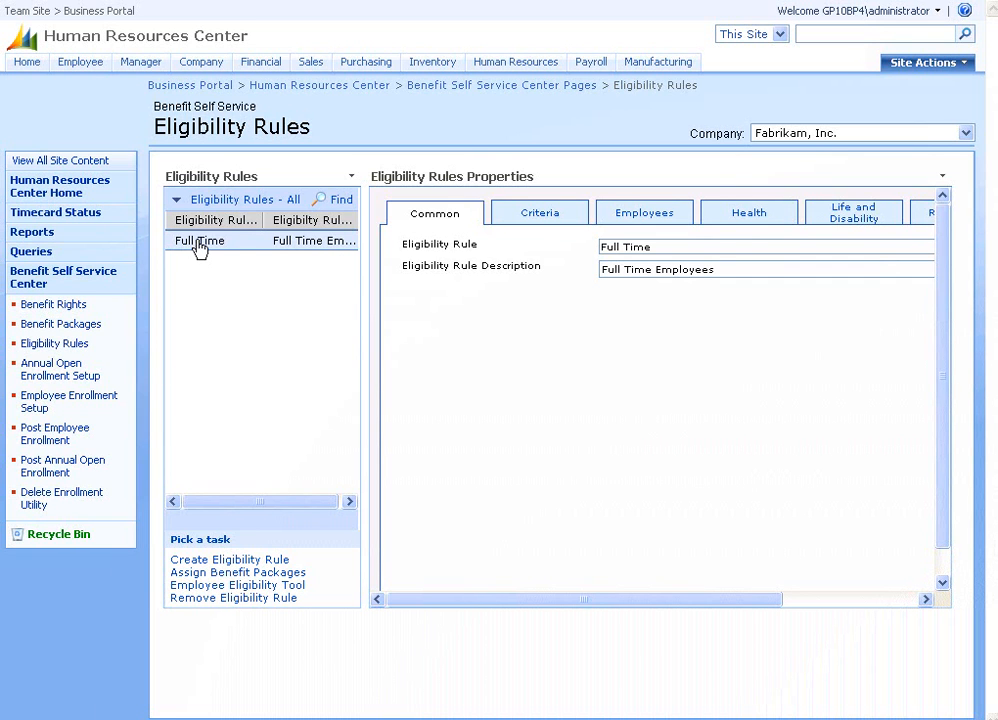
click(541, 213)
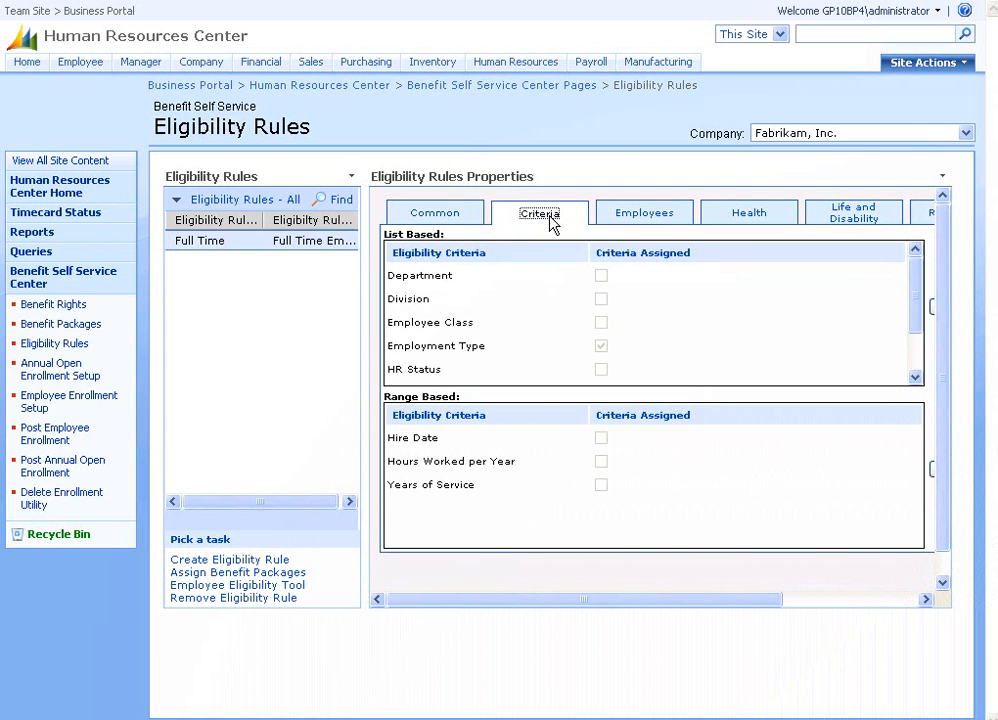
drag(717, 601, 748, 599)
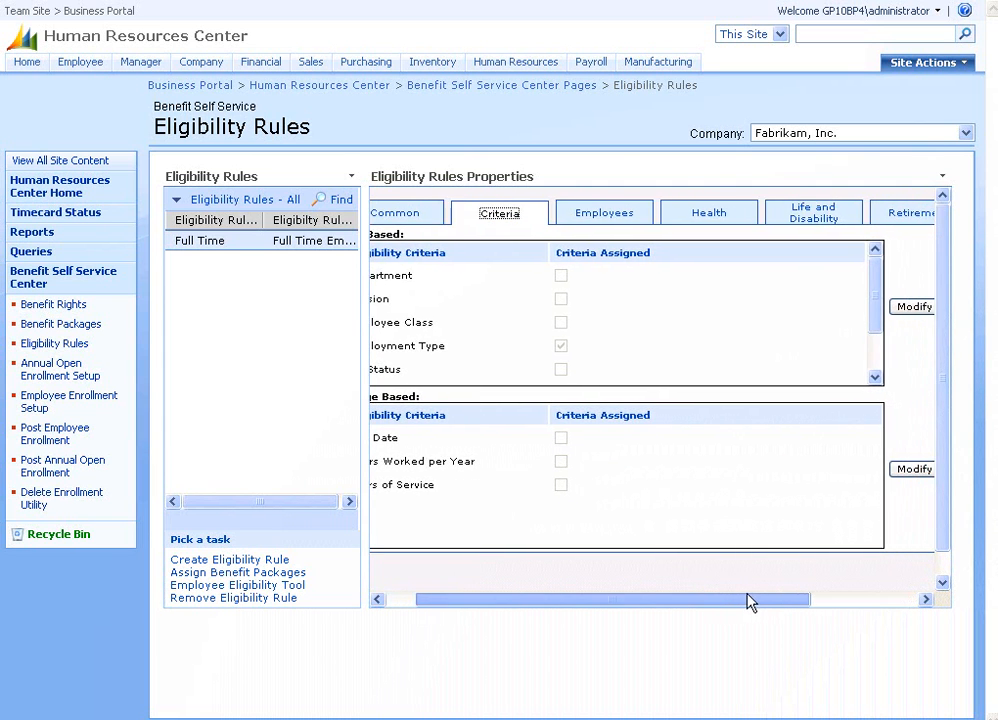
click(896, 311)
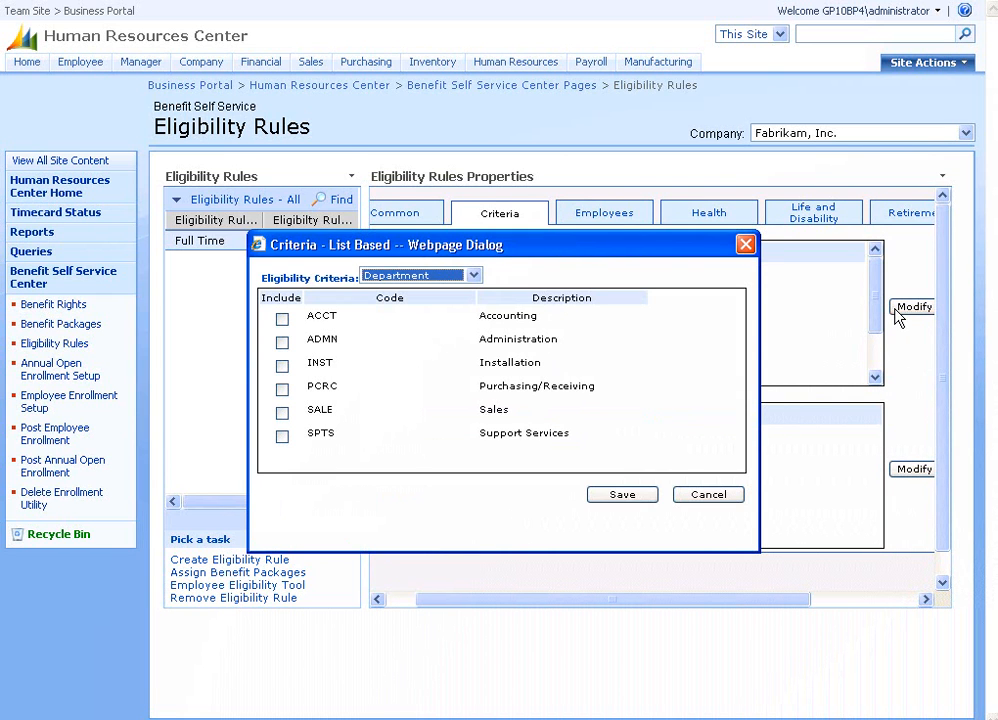
Switch the criteria view to Employment Type, showing only FullTimeRegular, then cancel.
click(474, 275)
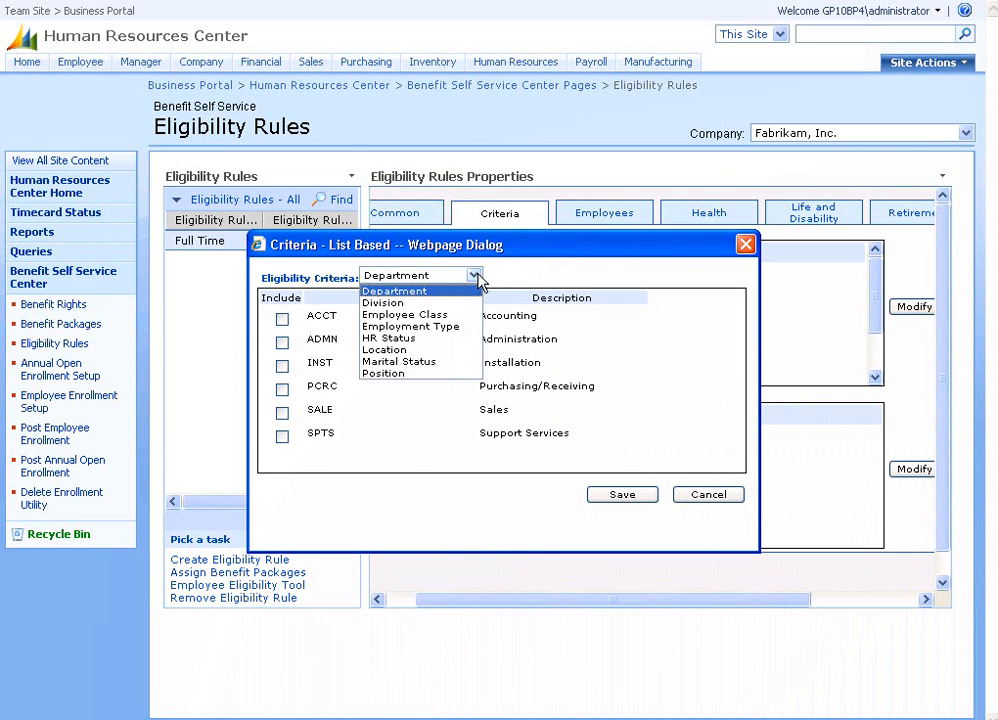
click(455, 330)
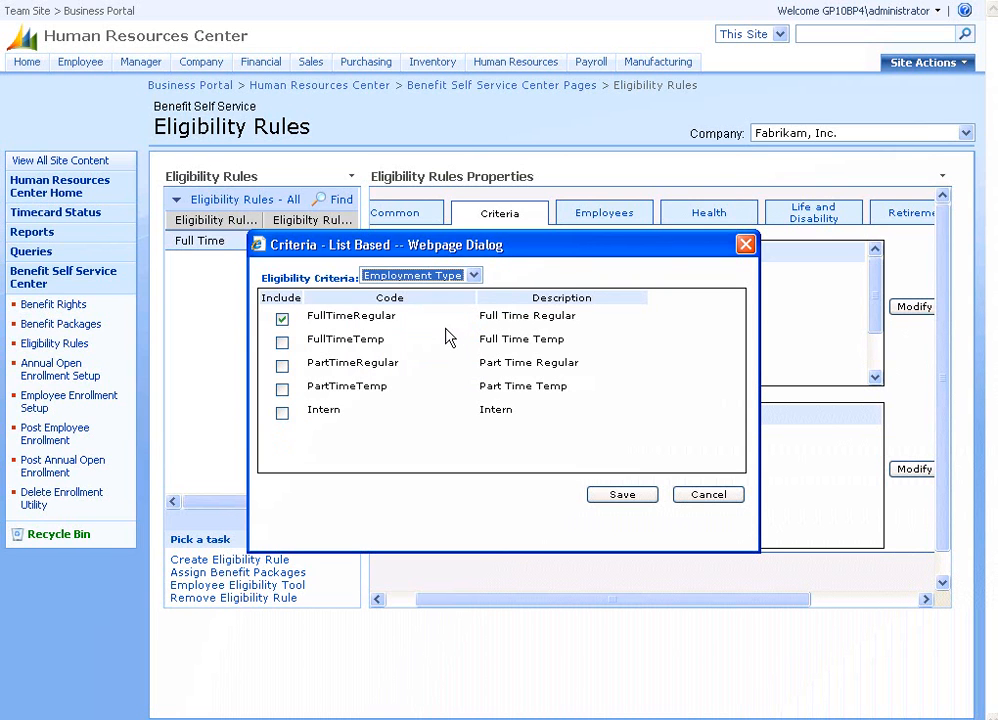
click(474, 276)
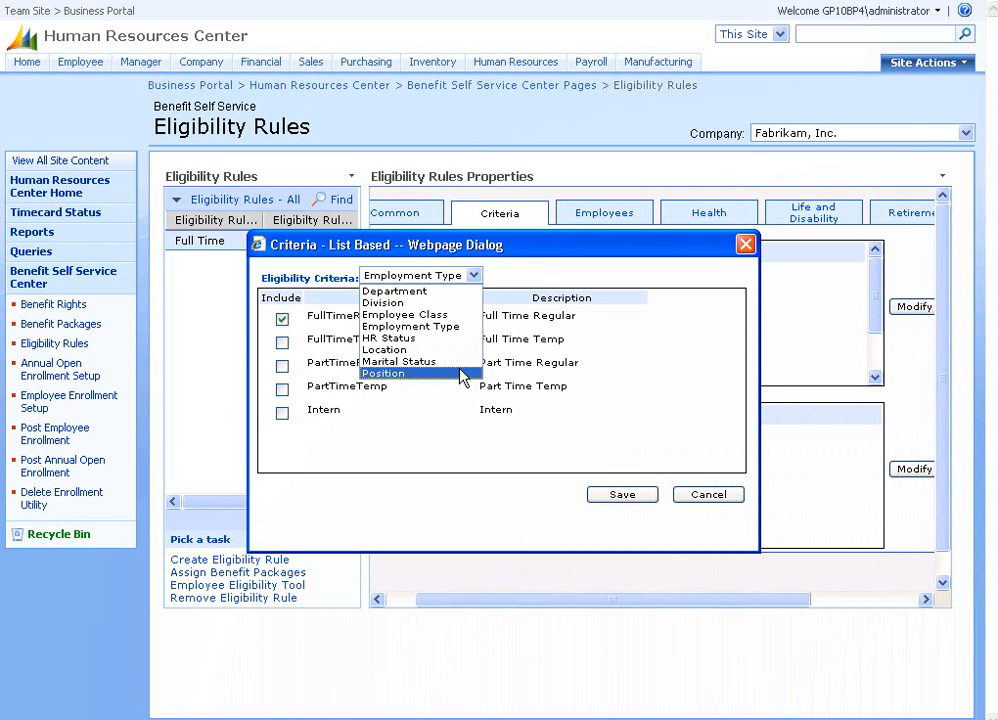
click(710, 500)
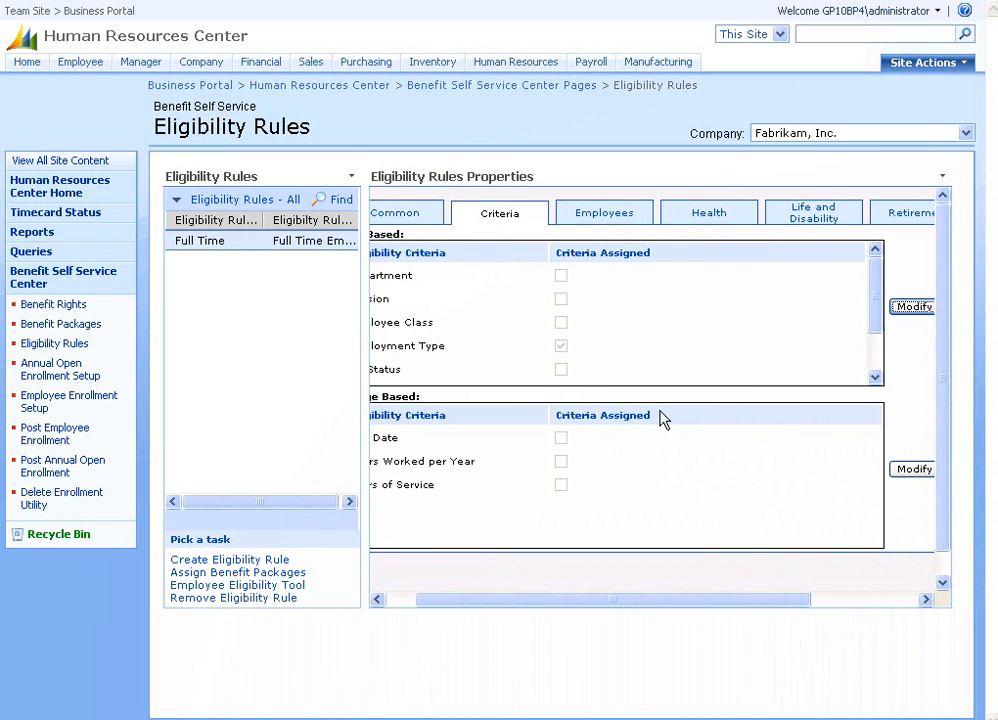
Open the Employee Eligibility Tool listing the 27 employees assigned to Full Time.
click(644, 218)
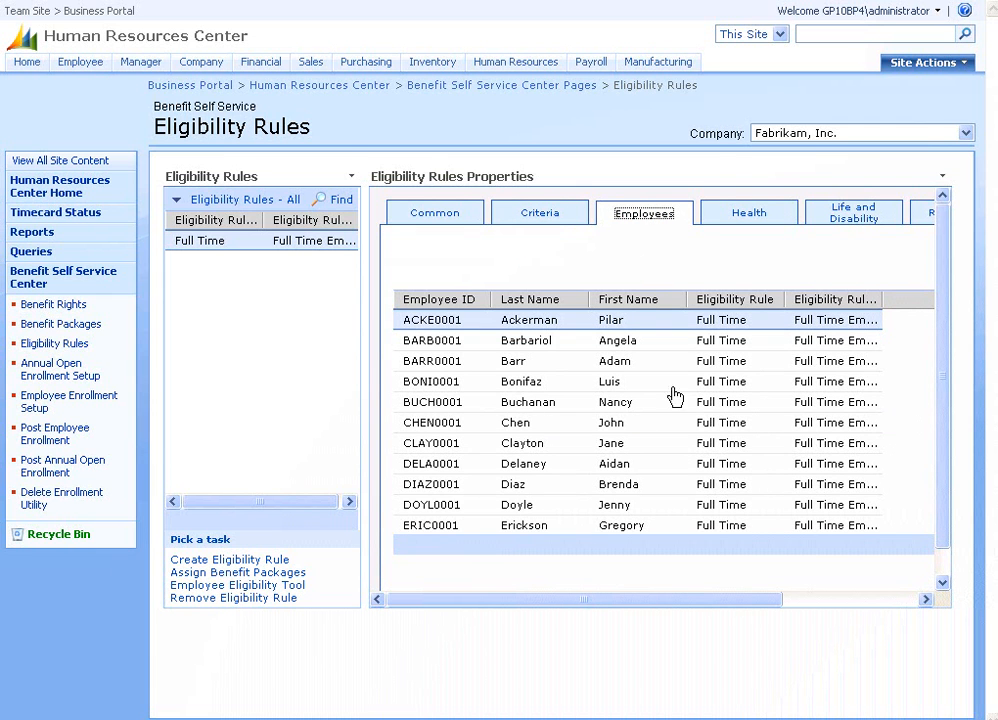
drag(719, 602, 831, 605)
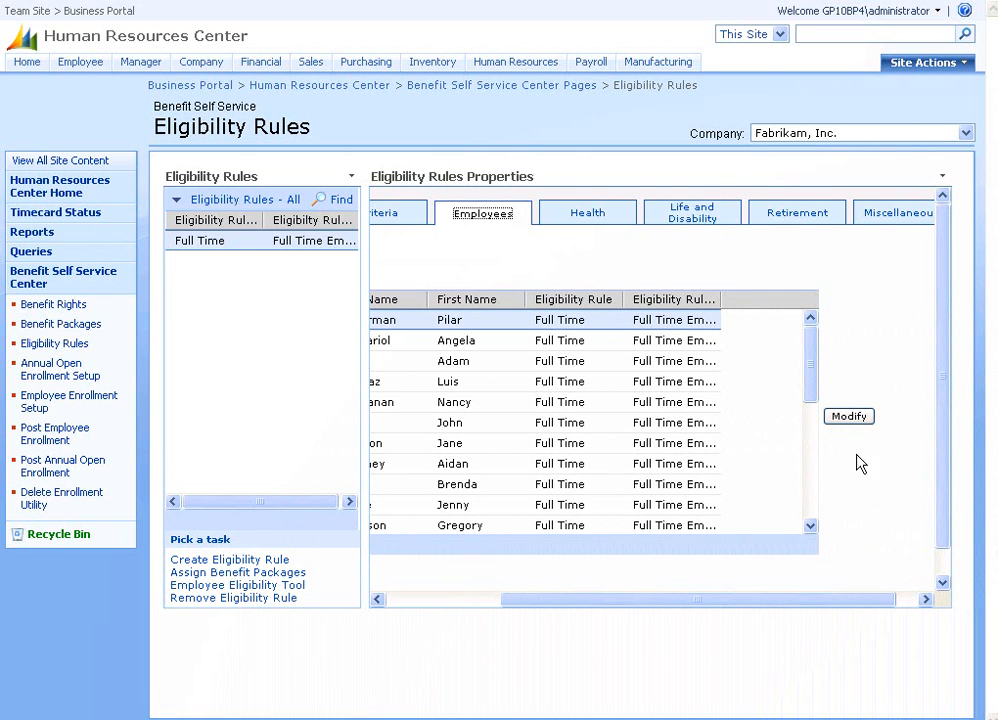
click(857, 424)
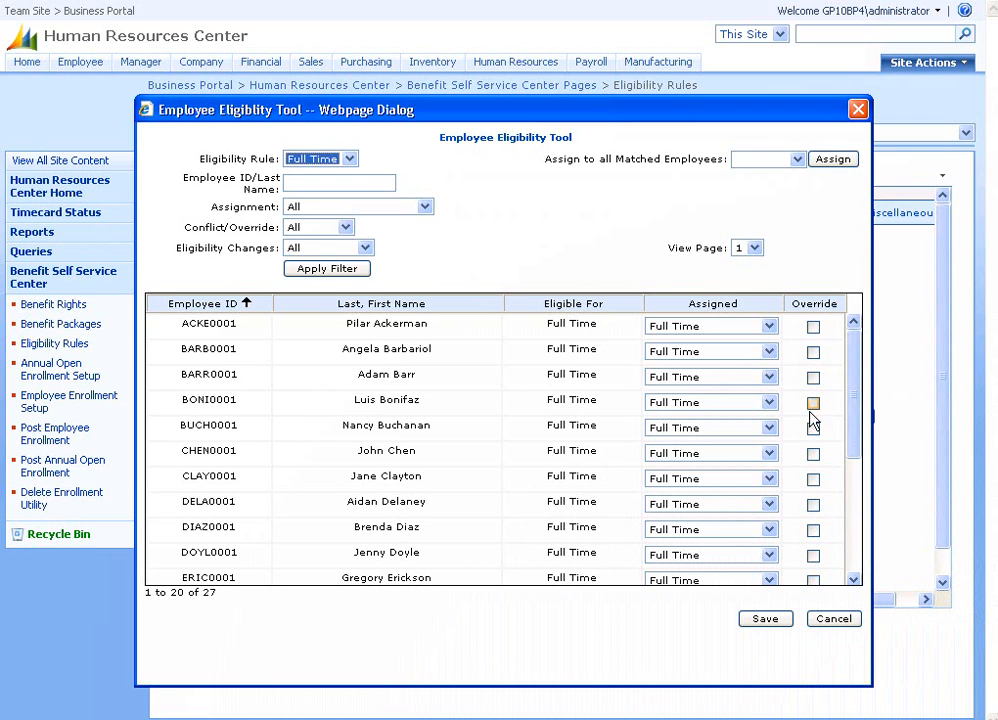
Close the Employee Eligibility Tool without saving any changes.
click(820, 621)
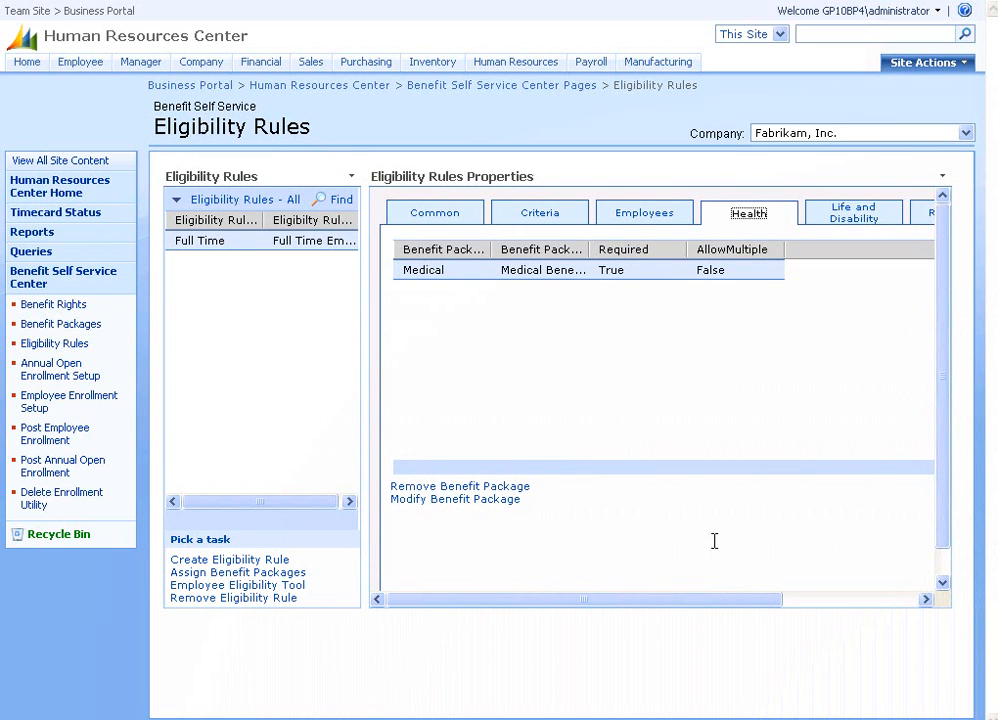
Review the Medical package's benefit code list, then show the Life and Disability package requirements.
drag(735, 601, 873, 597)
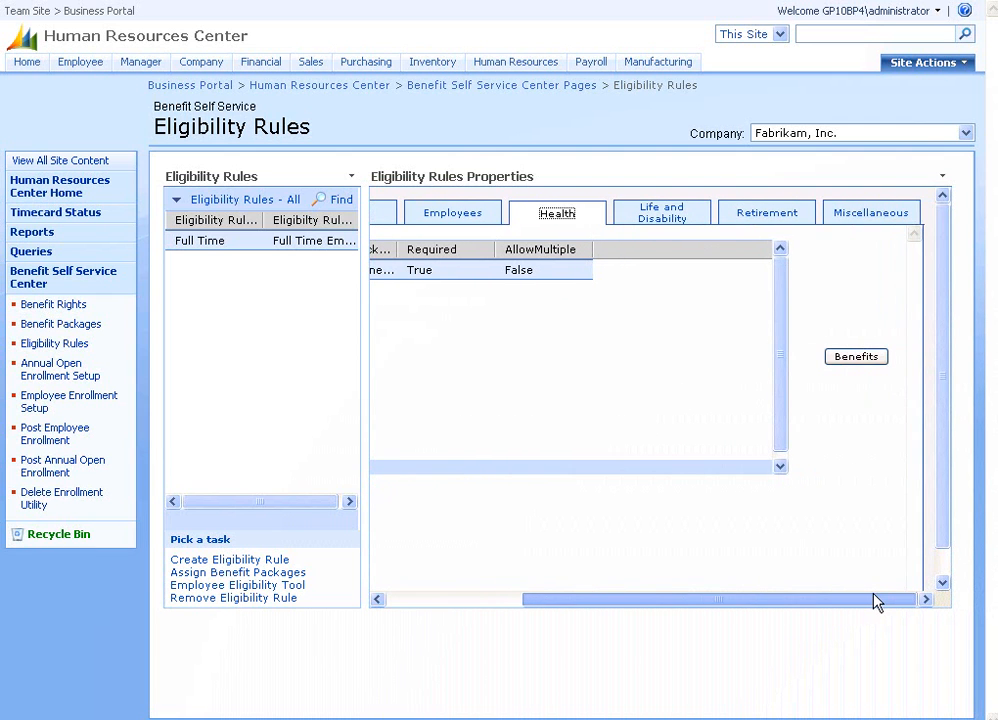
click(847, 359)
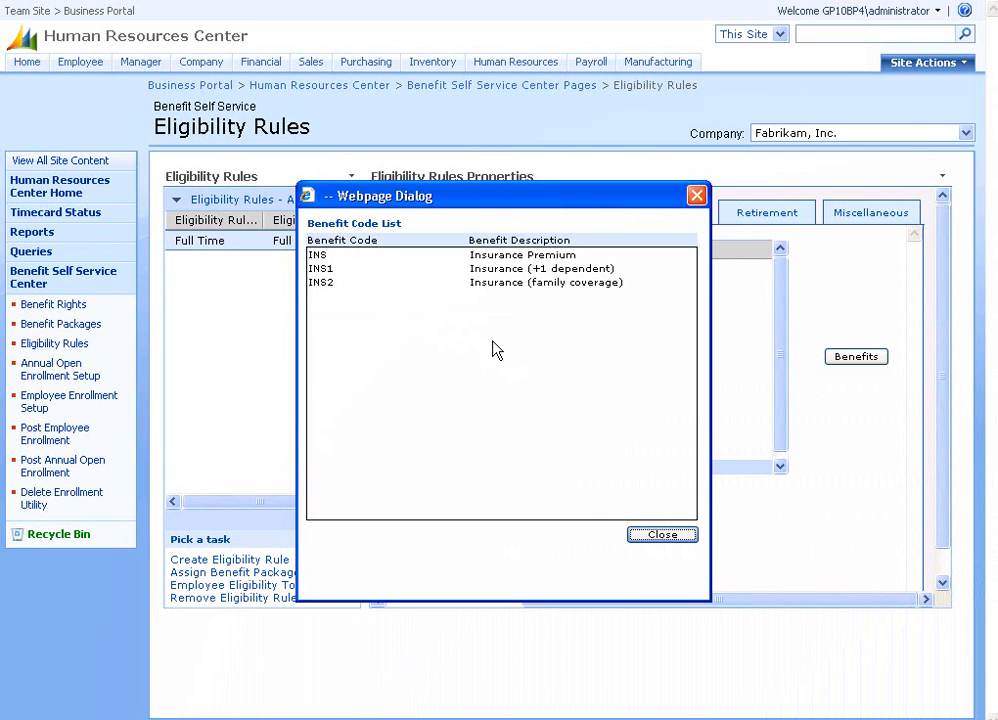
click(663, 538)
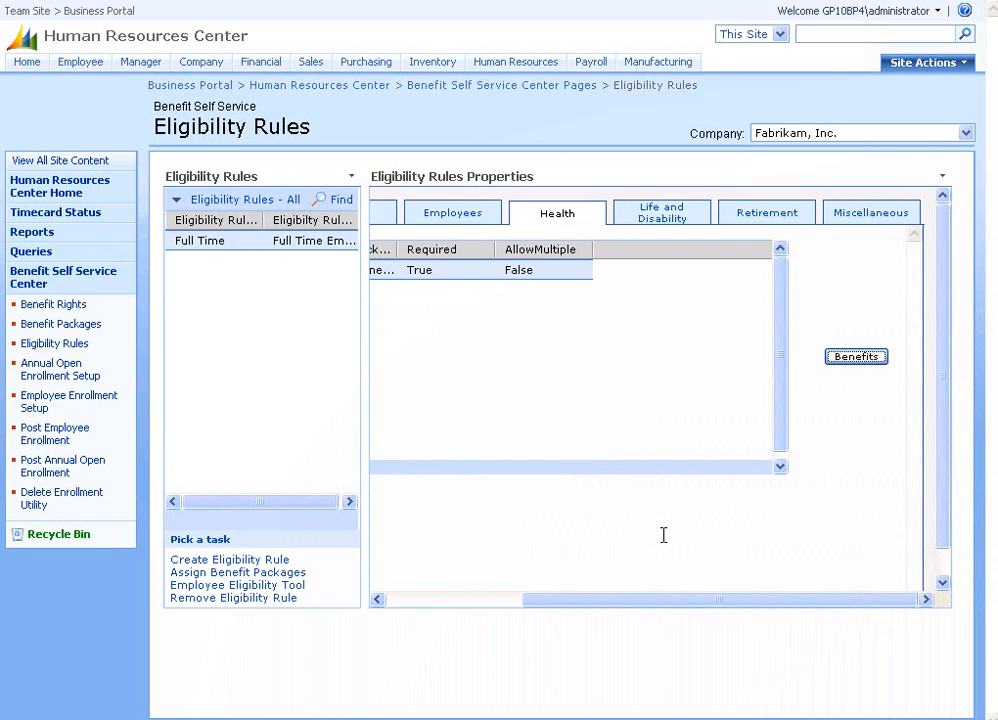
click(656, 222)
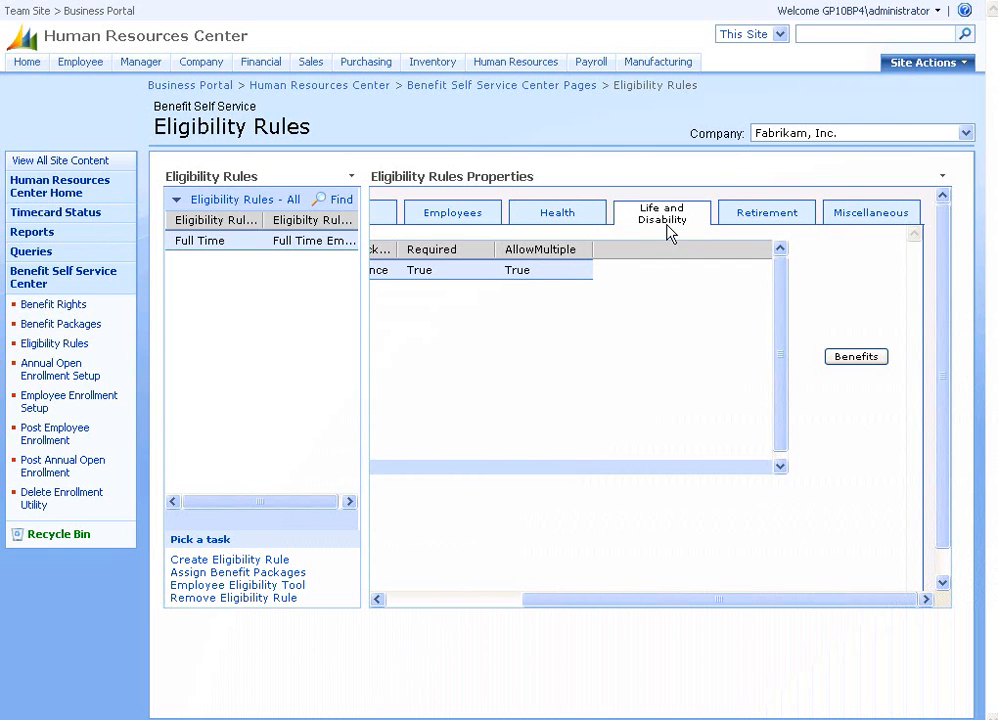
Display the Full Time rule's Retirement tab: Retirement package, required, no multiple selections.
drag(579, 605, 557, 610)
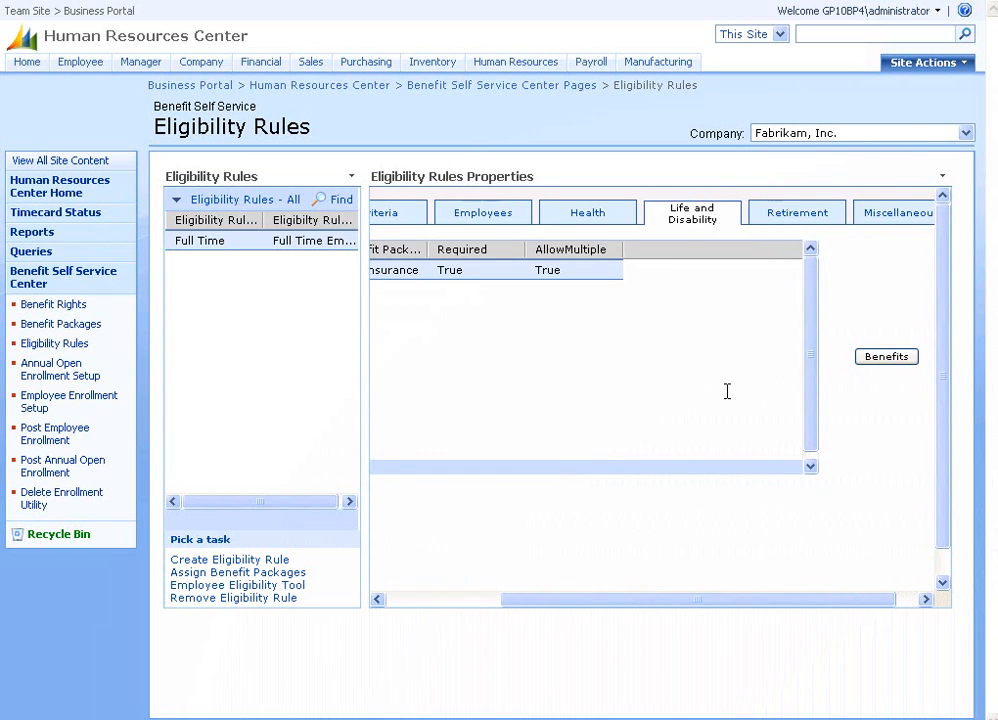
click(771, 214)
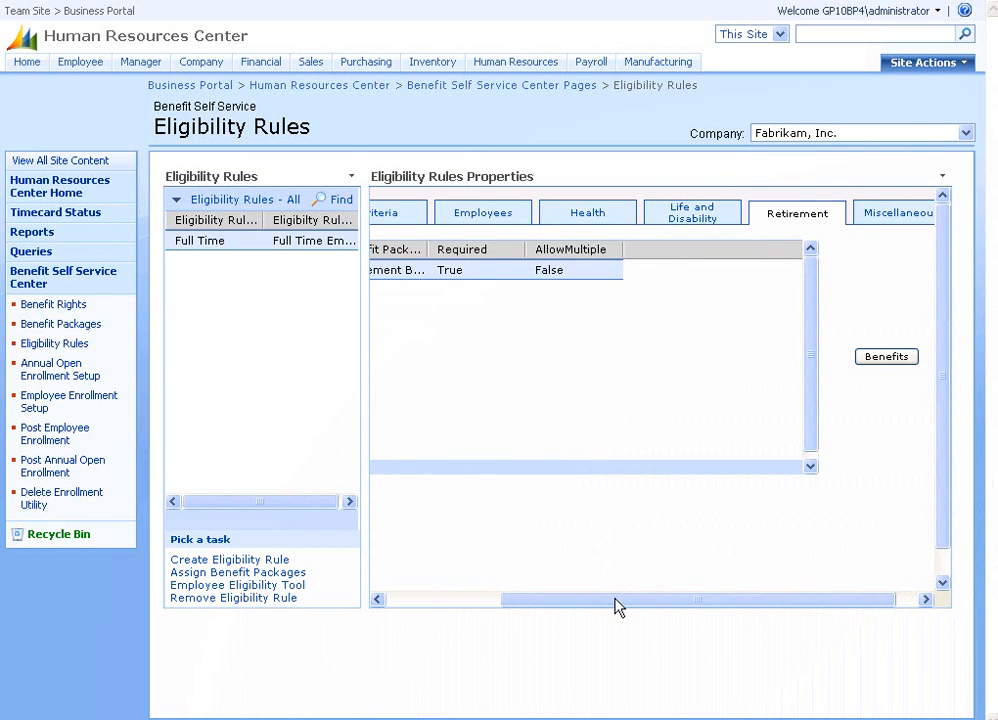
drag(617, 600, 468, 600)
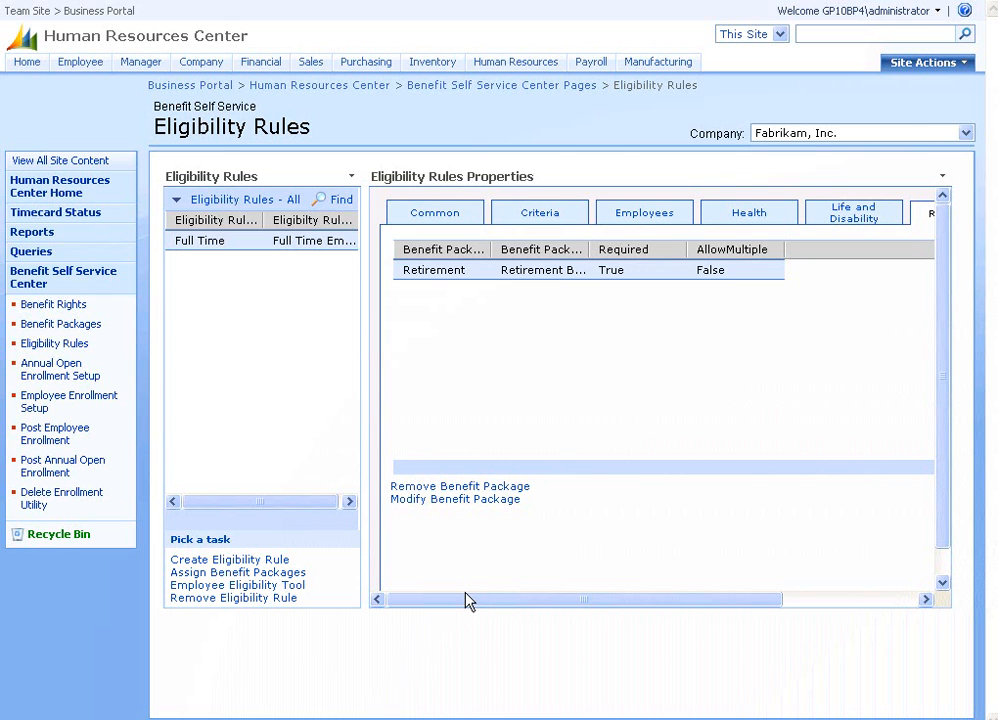
Open the Miscellaneous tab and review the Charity package's benefit code, United Way.
drag(469, 600, 654, 588)
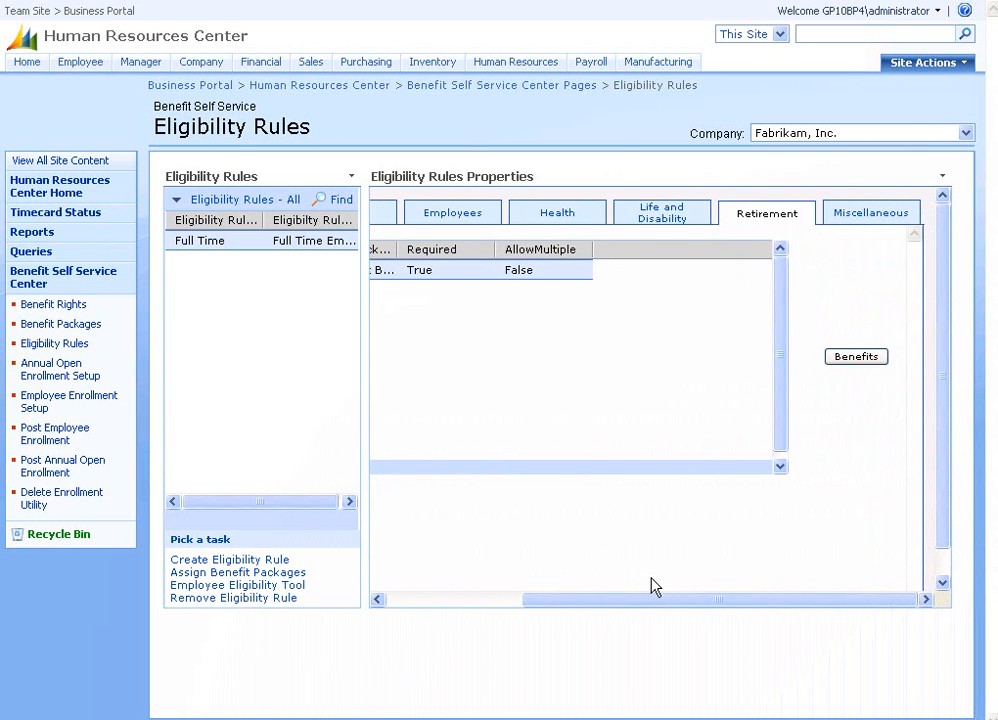
click(862, 219)
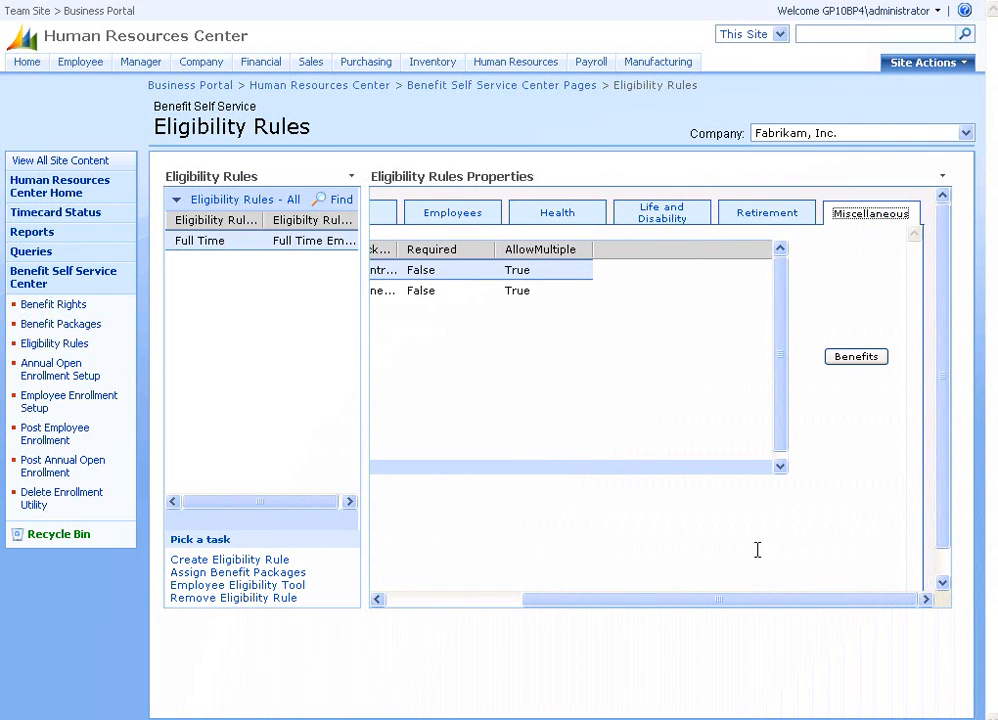
drag(731, 601, 700, 615)
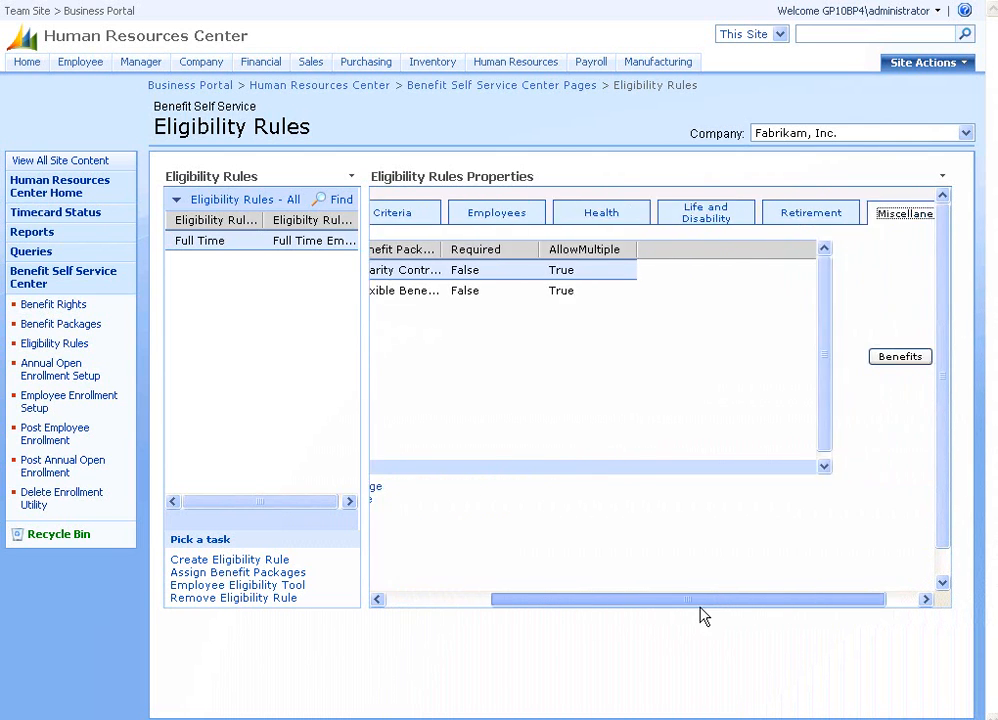
click(890, 357)
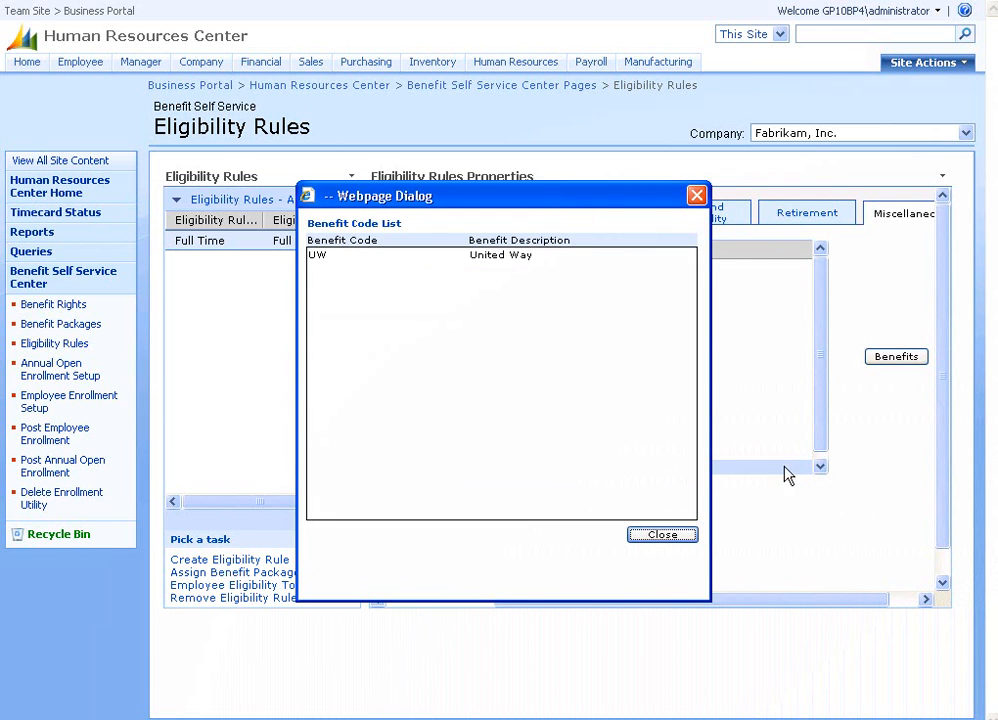
click(670, 536)
Review the Flex package's benefit codes, Child Care Deduction and Medical Flex.
click(453, 291)
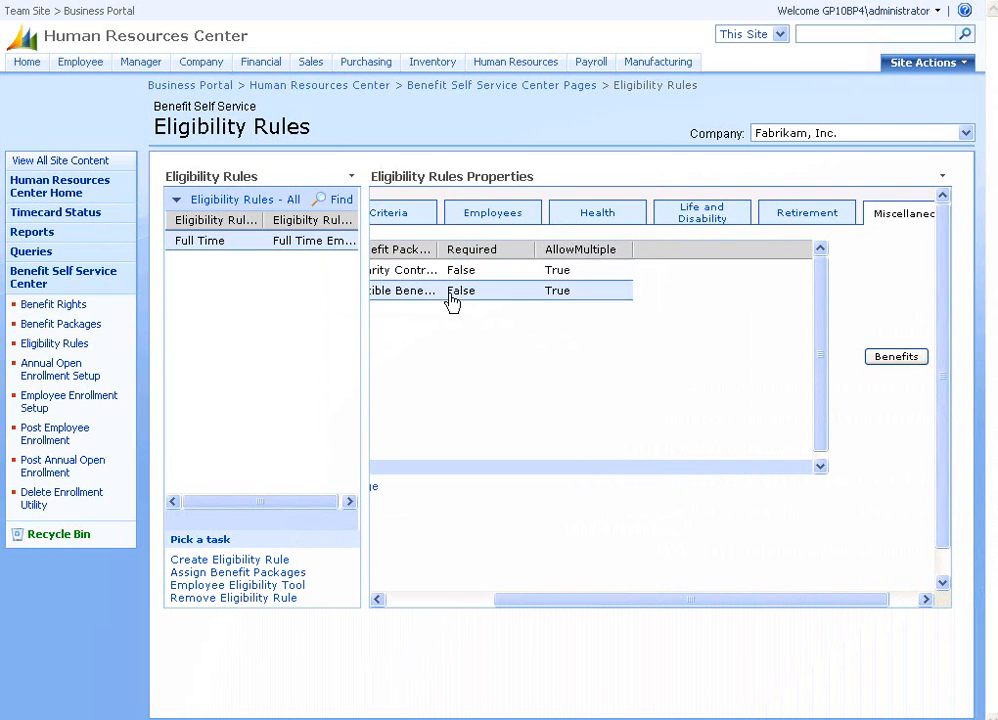
click(897, 358)
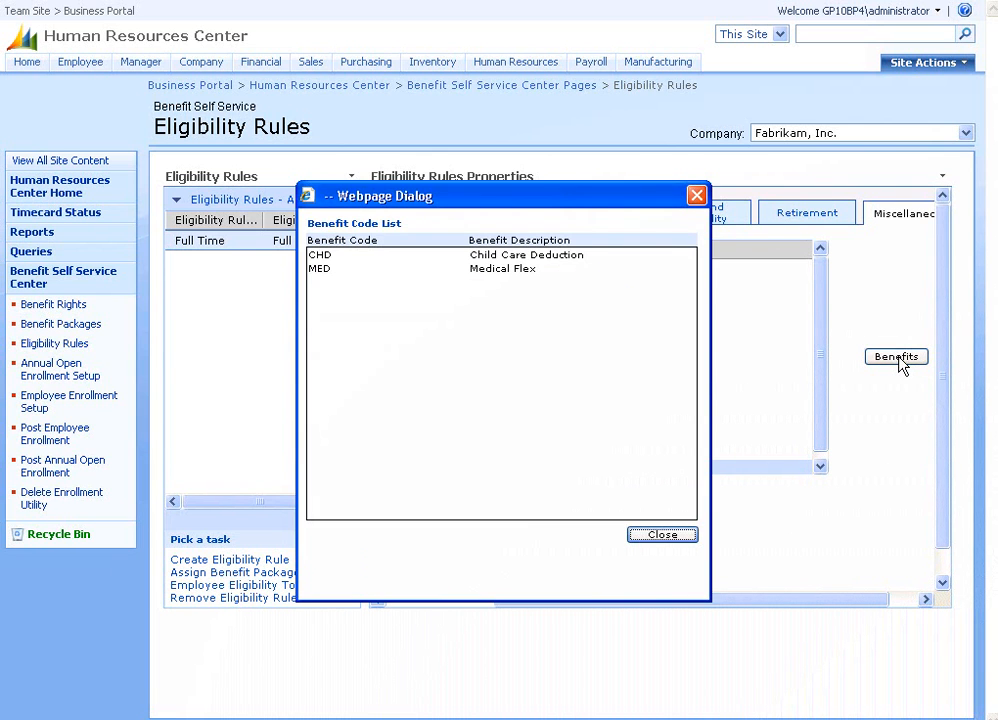
click(662, 536)
drag(690, 600, 530, 605)
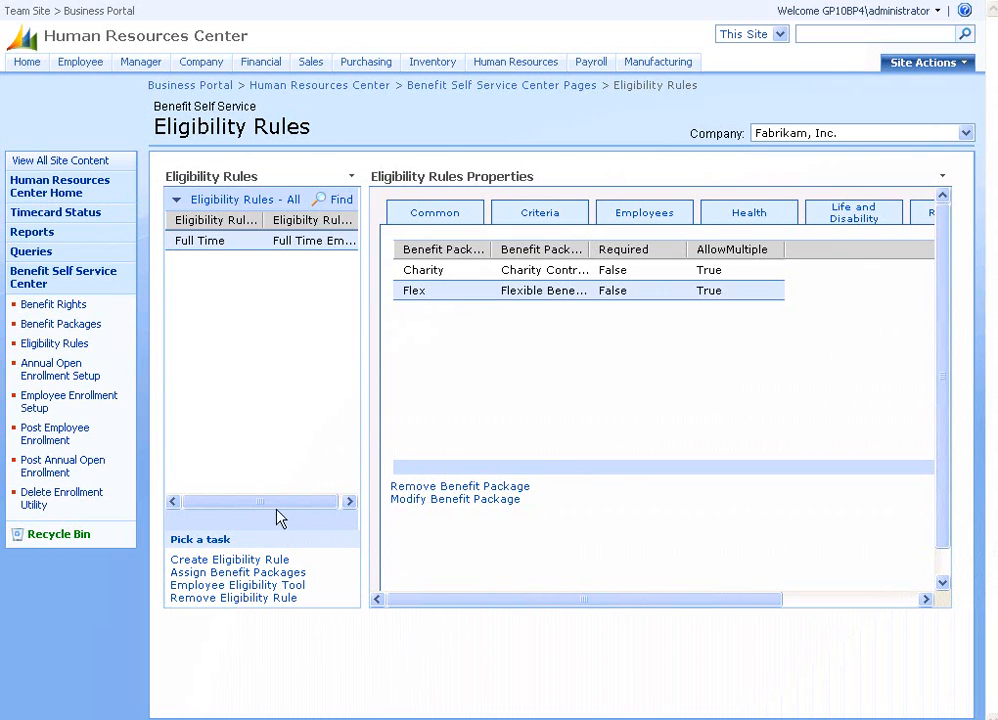
Check the 2008 Annual Open Enrollment periods for Life and Disability and for Retirement.
click(45, 376)
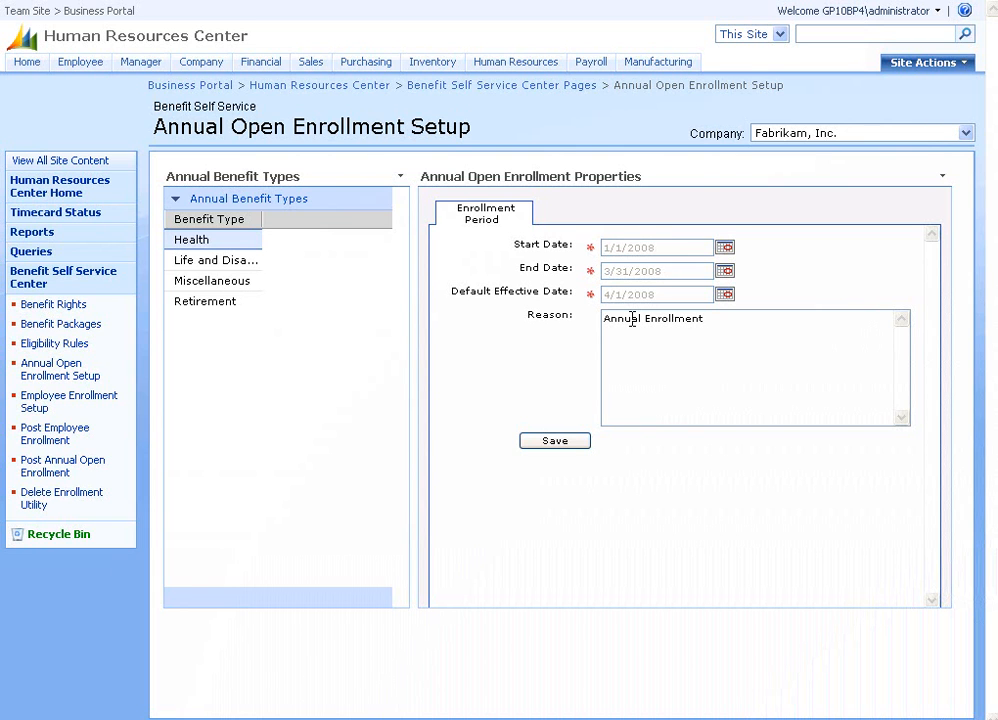
click(217, 262)
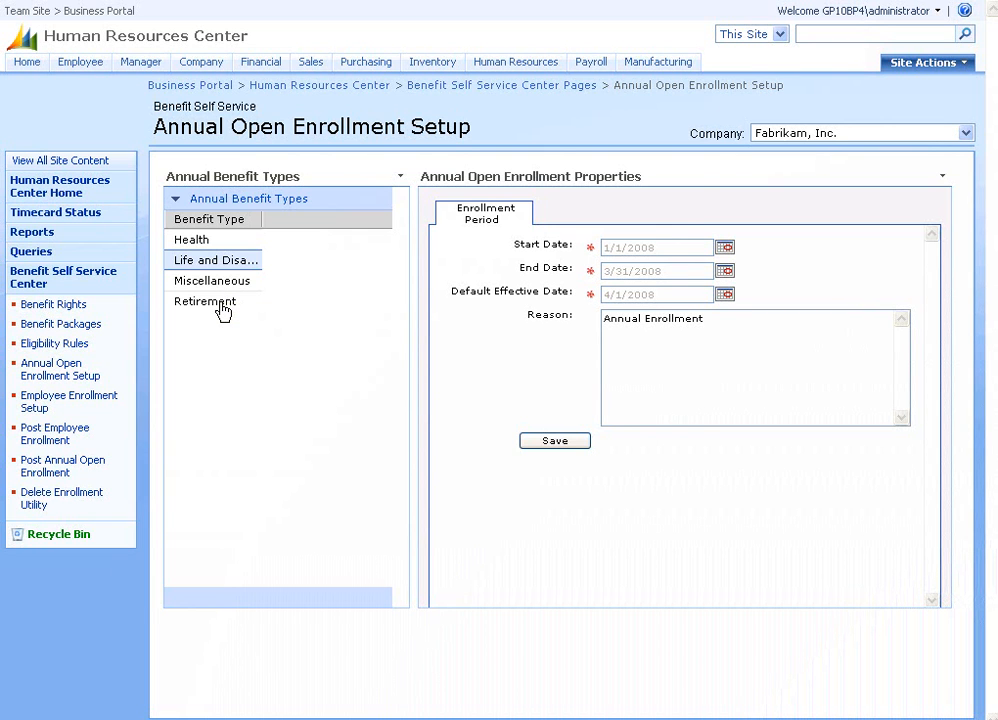
click(223, 311)
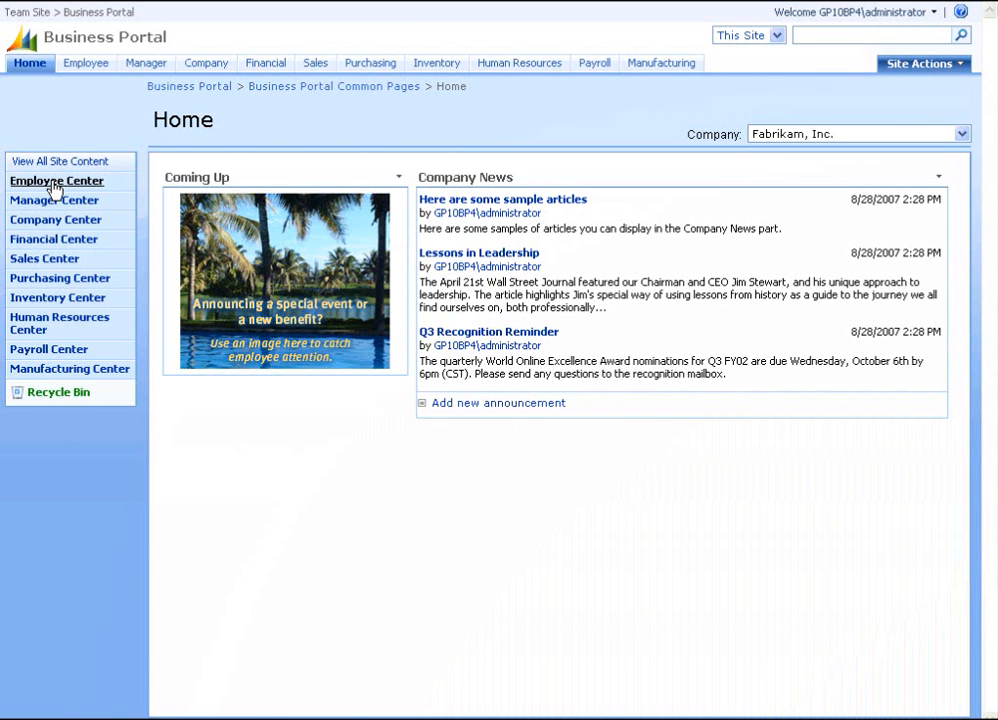
Open the Employee Center's Benefits page and view its open enrollment notices and dependent.
click(56, 189)
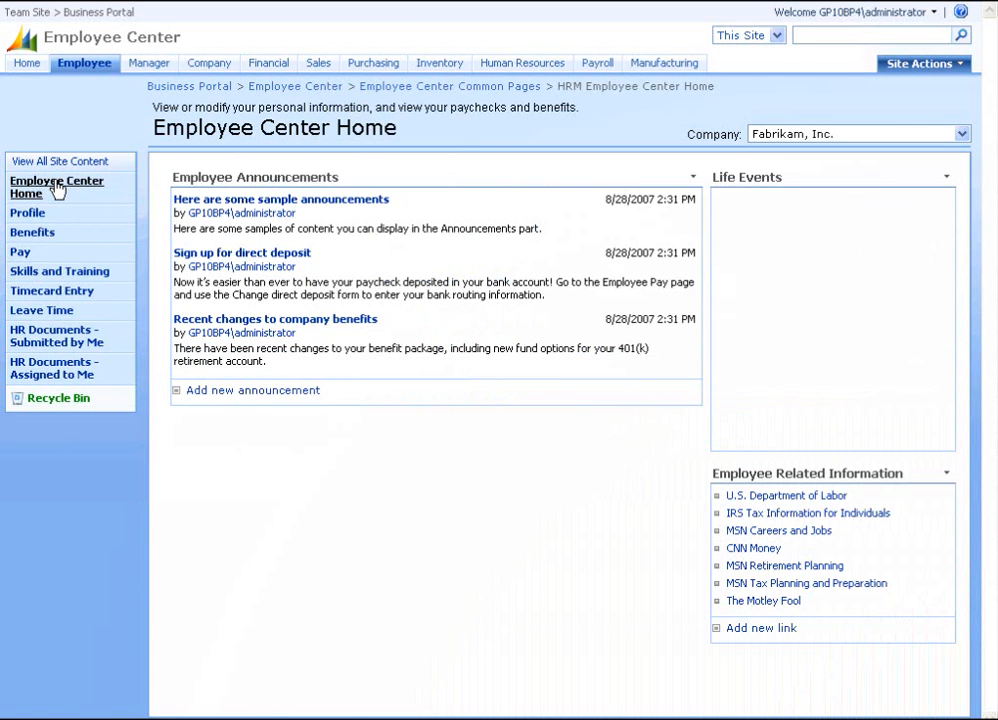
click(30, 233)
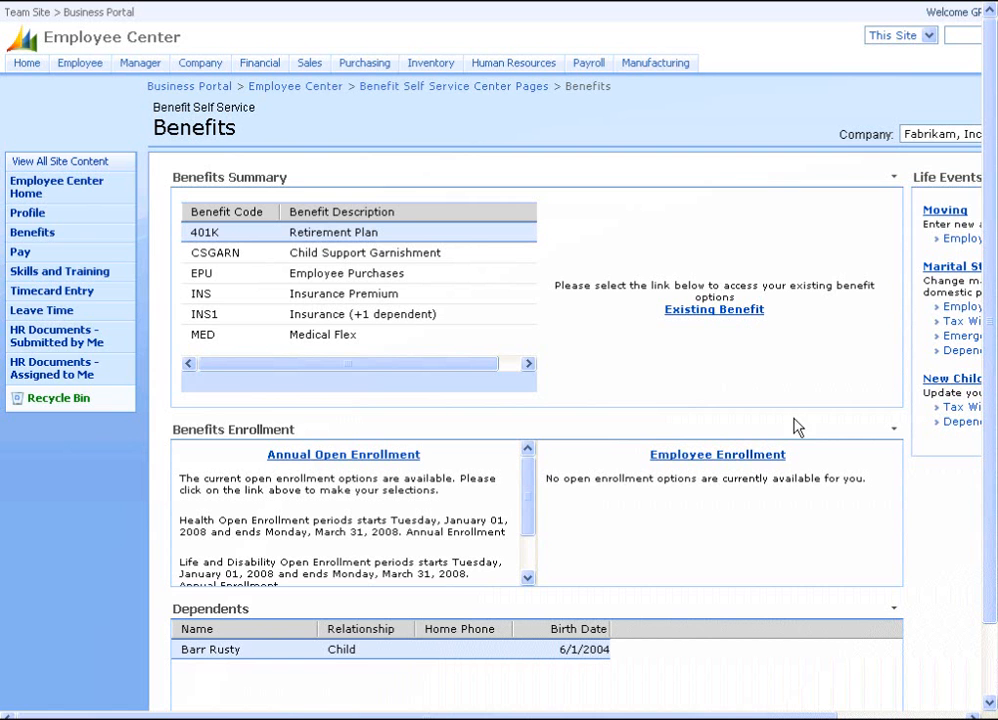
drag(784, 716, 823, 716)
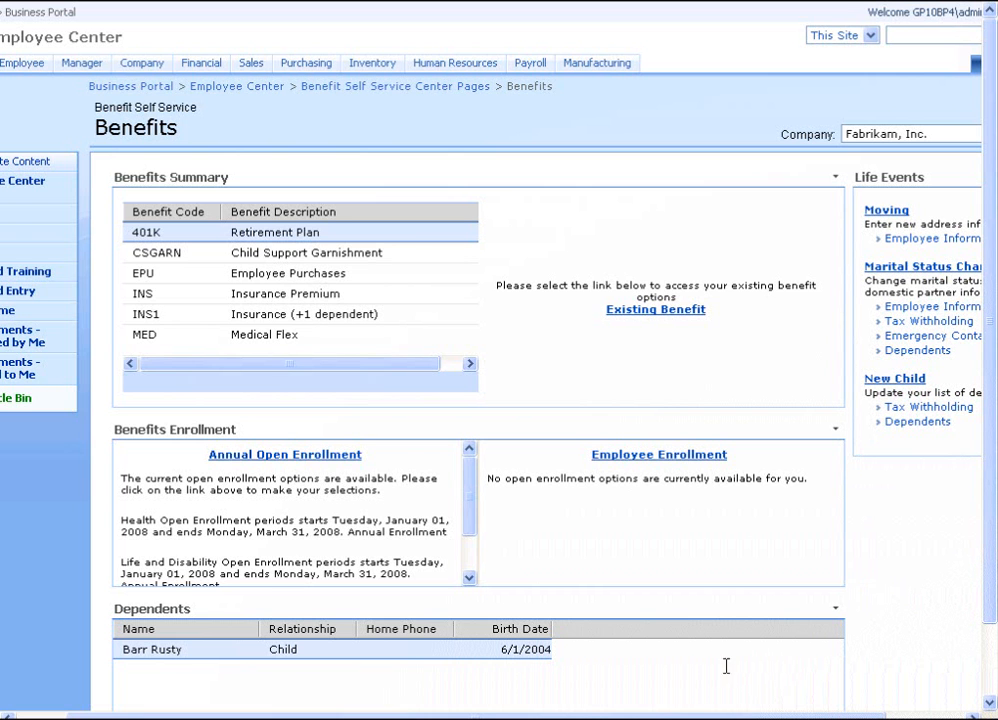
click(990, 703)
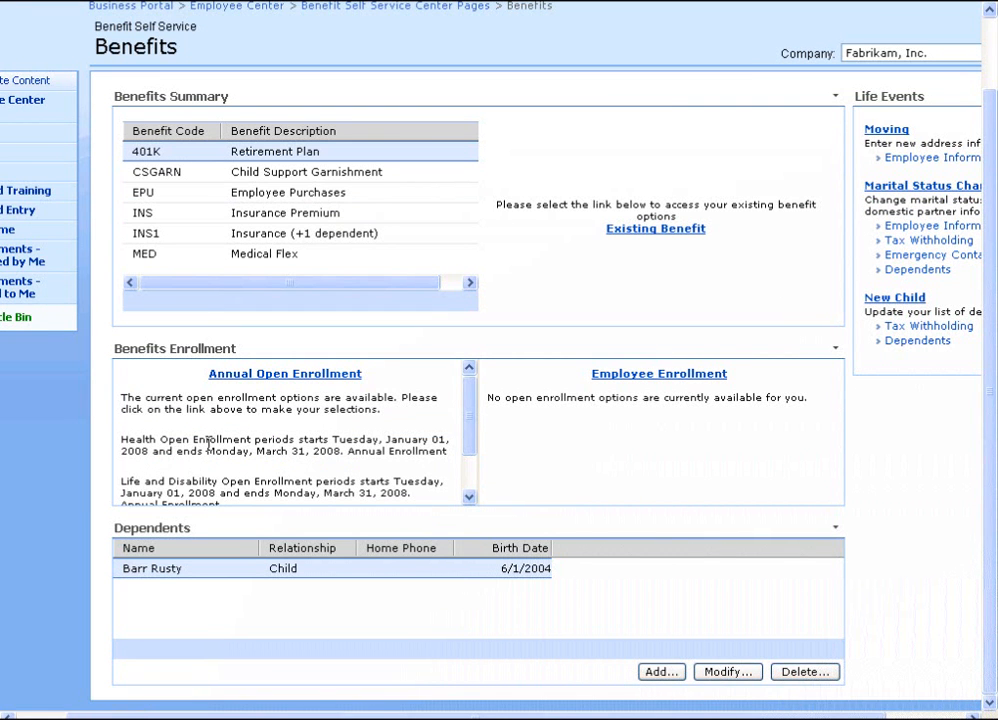
Open the employee's annual open enrollment and view the INS Insurance Premium details.
click(272, 376)
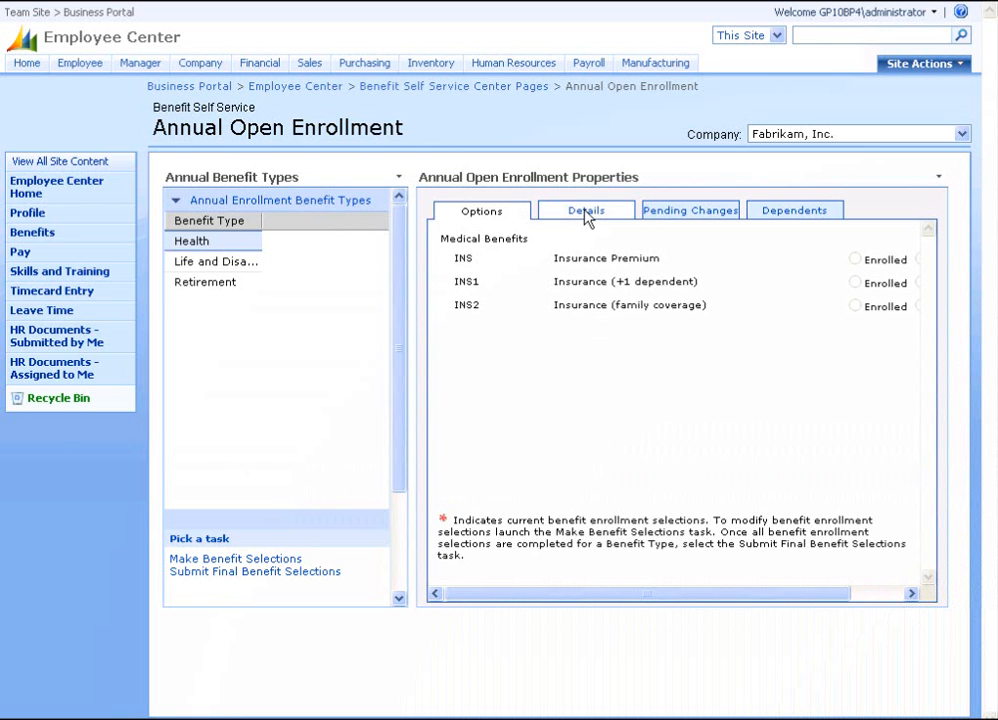
click(586, 214)
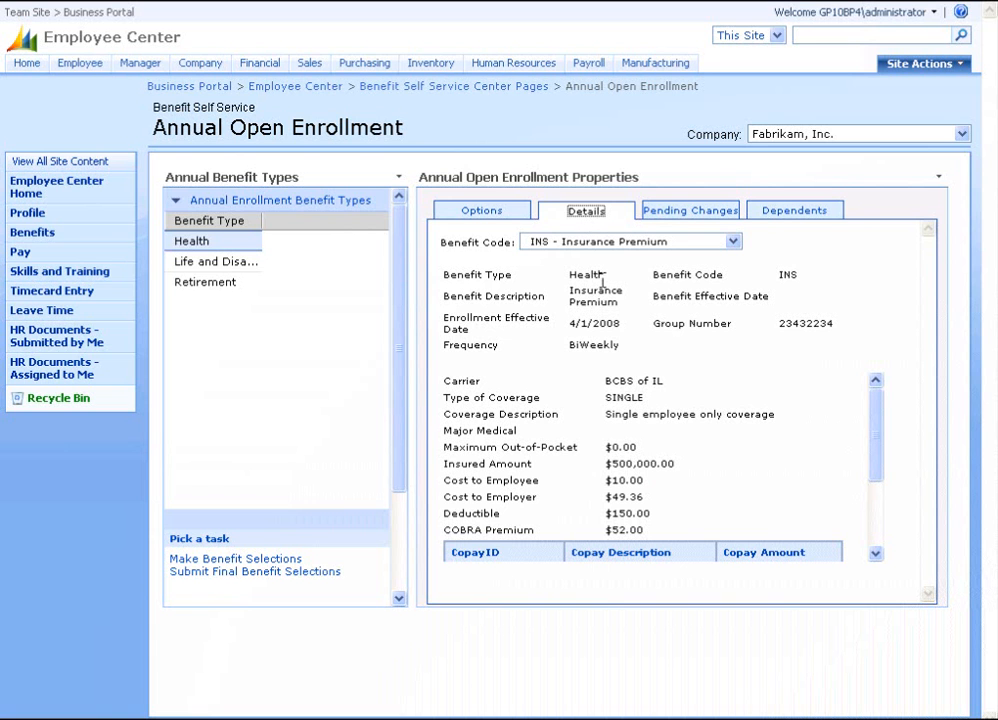
mouse_move(876, 468)
mouse_down()
mouse_move(873, 518)
mouse_move(873, 452)
mouse_up()
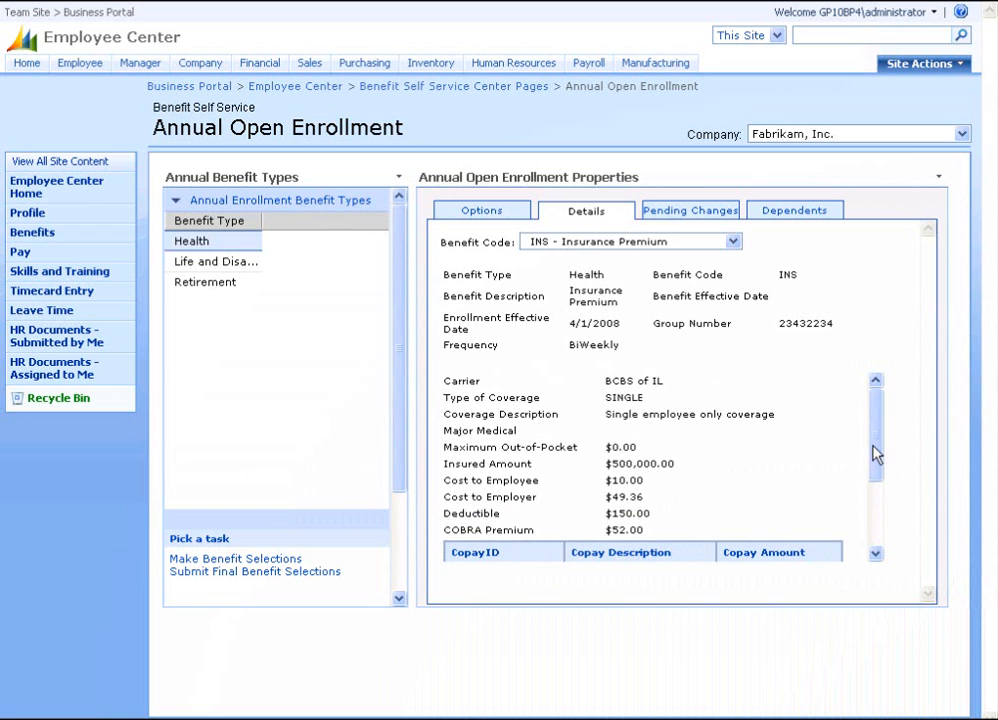
Review the INS2 family coverage details, then start the Health enrollment wizard.
click(733, 242)
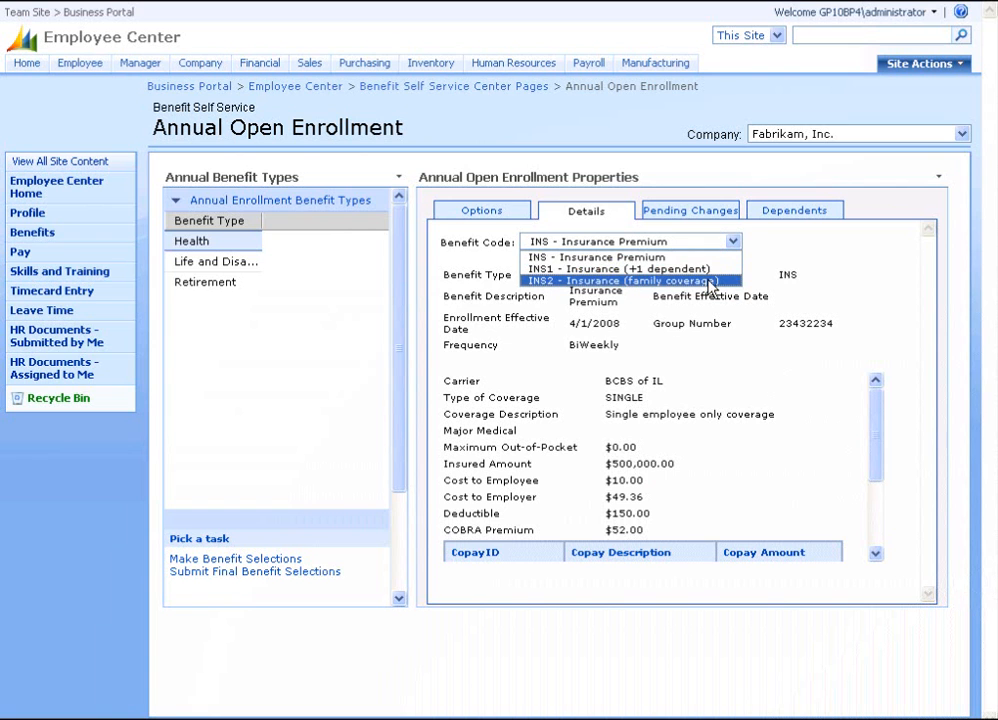
click(710, 282)
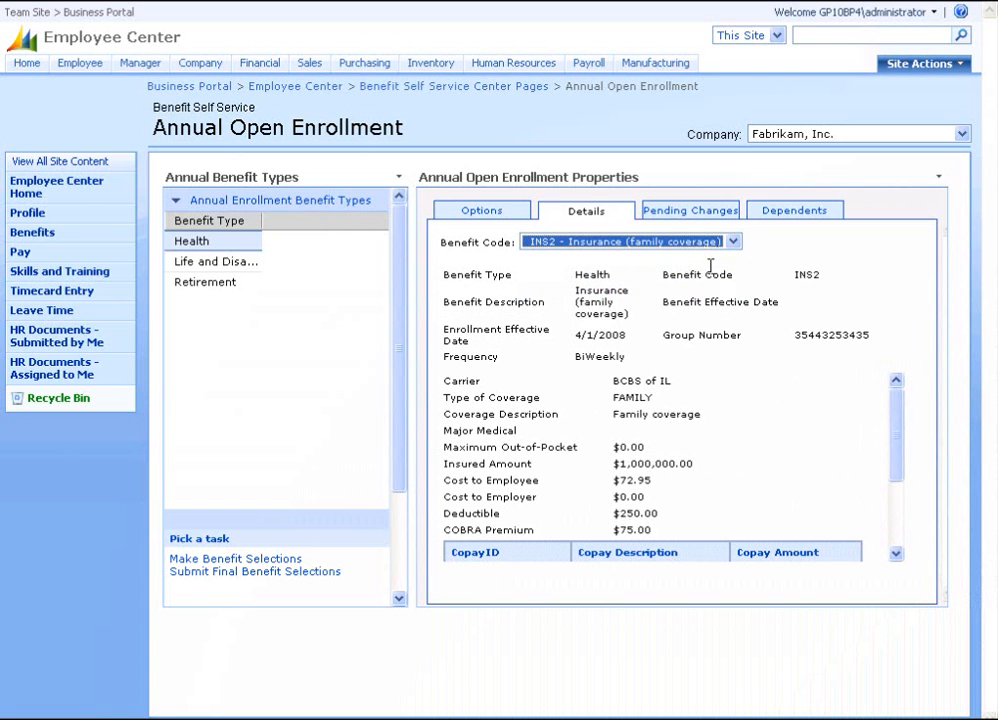
drag(904, 439, 896, 408)
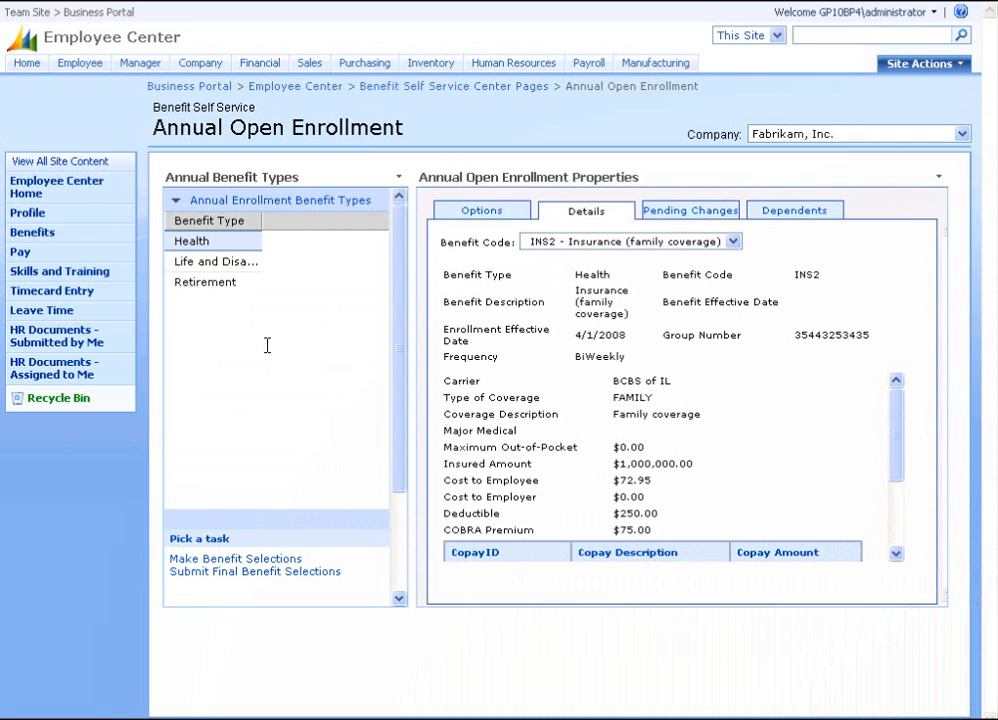
click(233, 560)
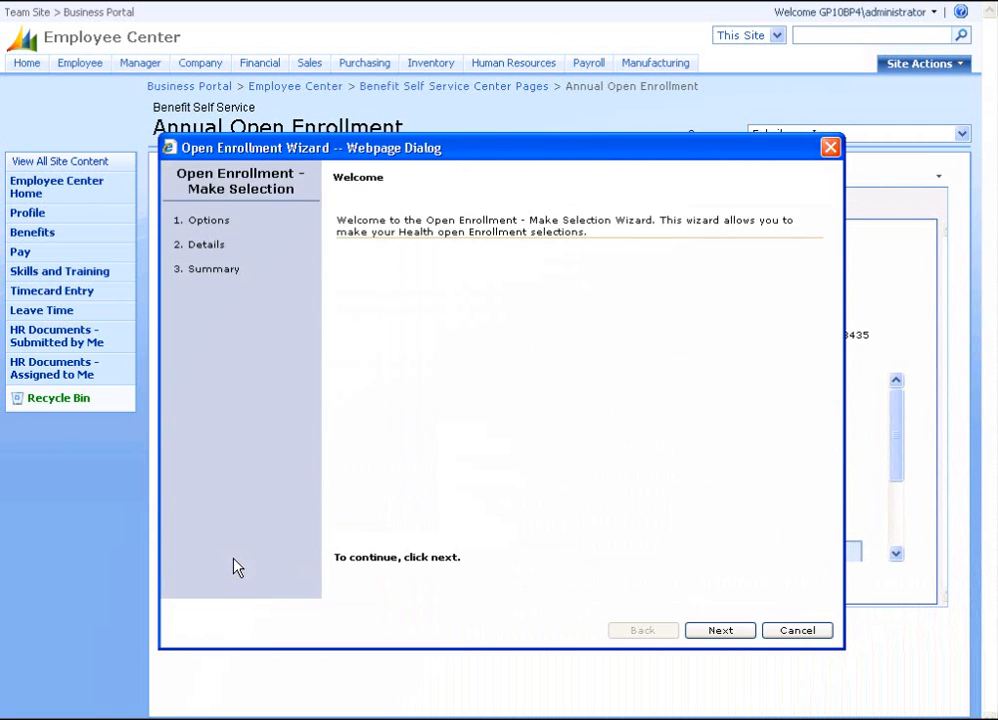
Choose Enroll for INS2 family coverage and finish the wizard to save it.
click(722, 631)
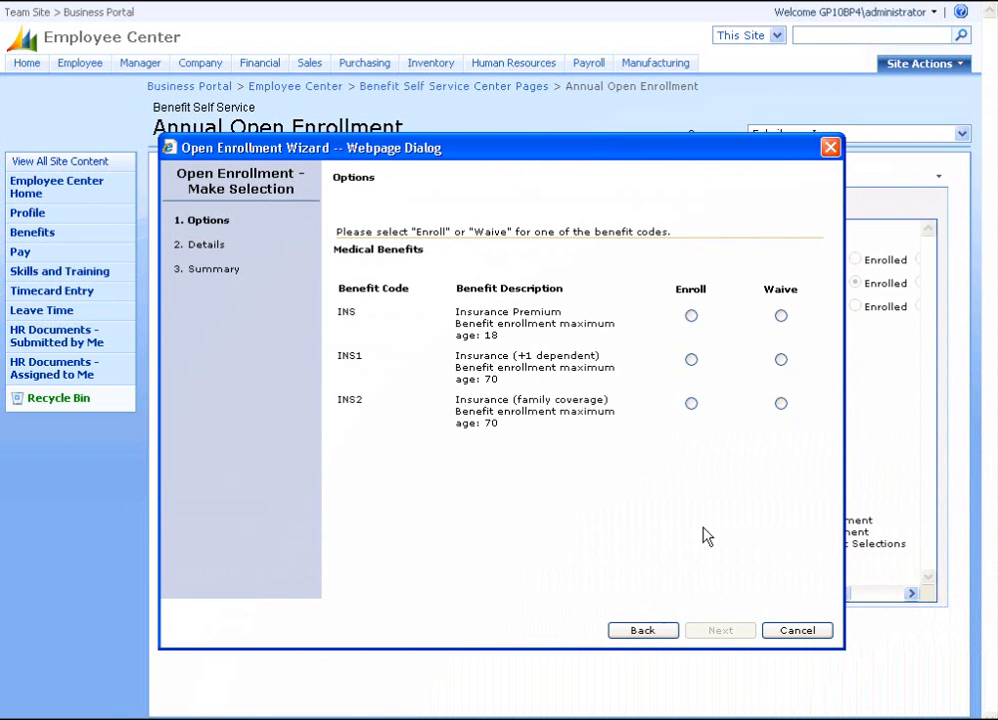
click(691, 403)
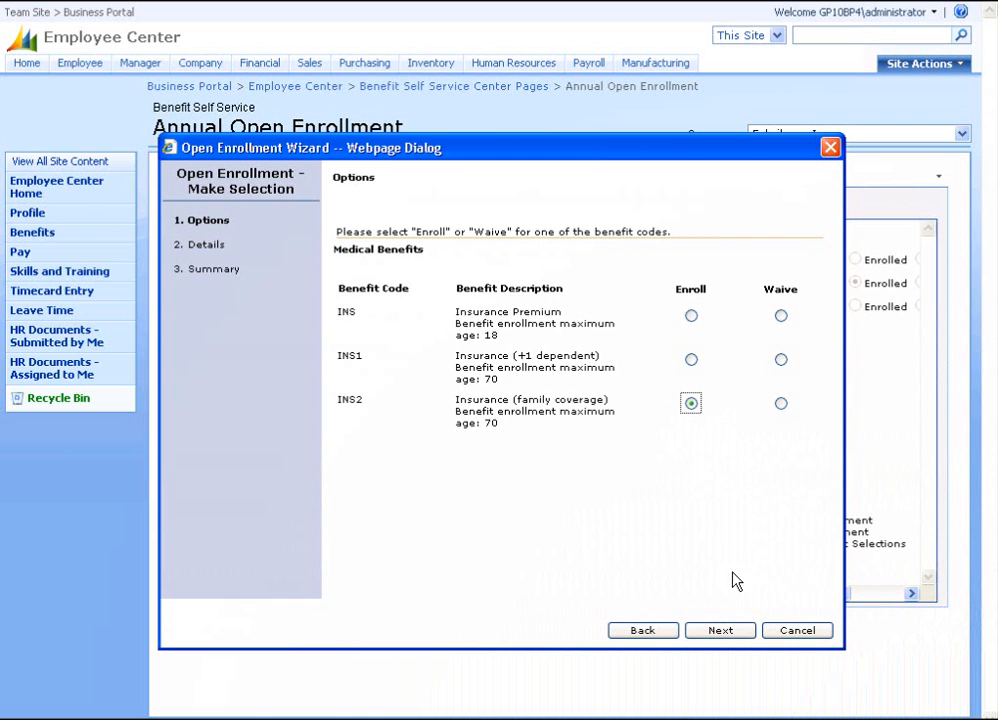
click(716, 631)
click(715, 632)
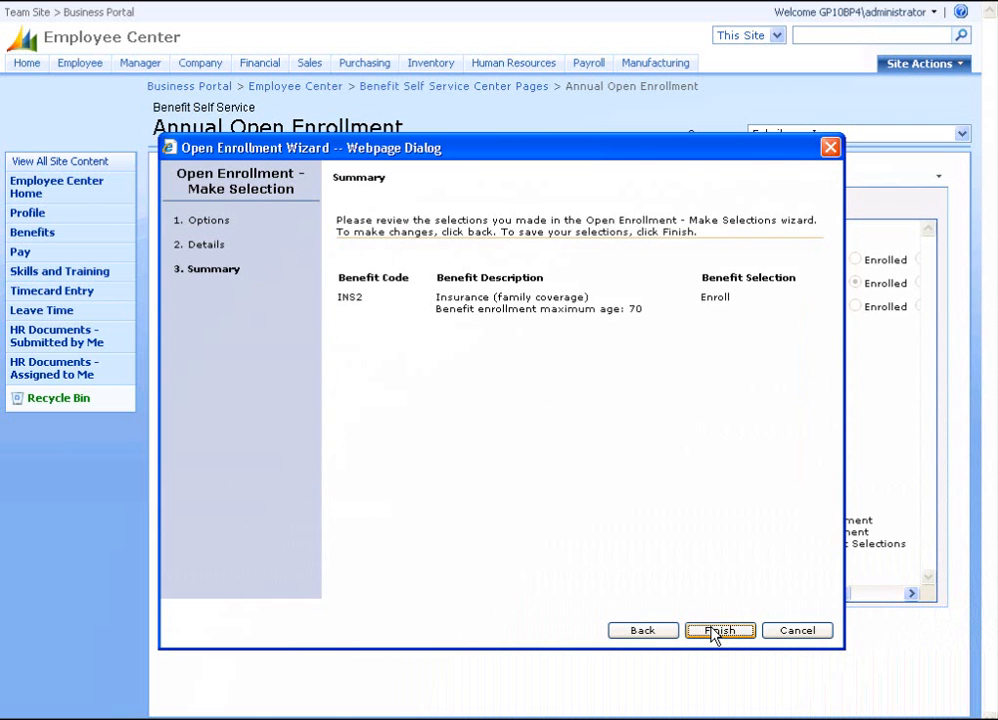
click(716, 631)
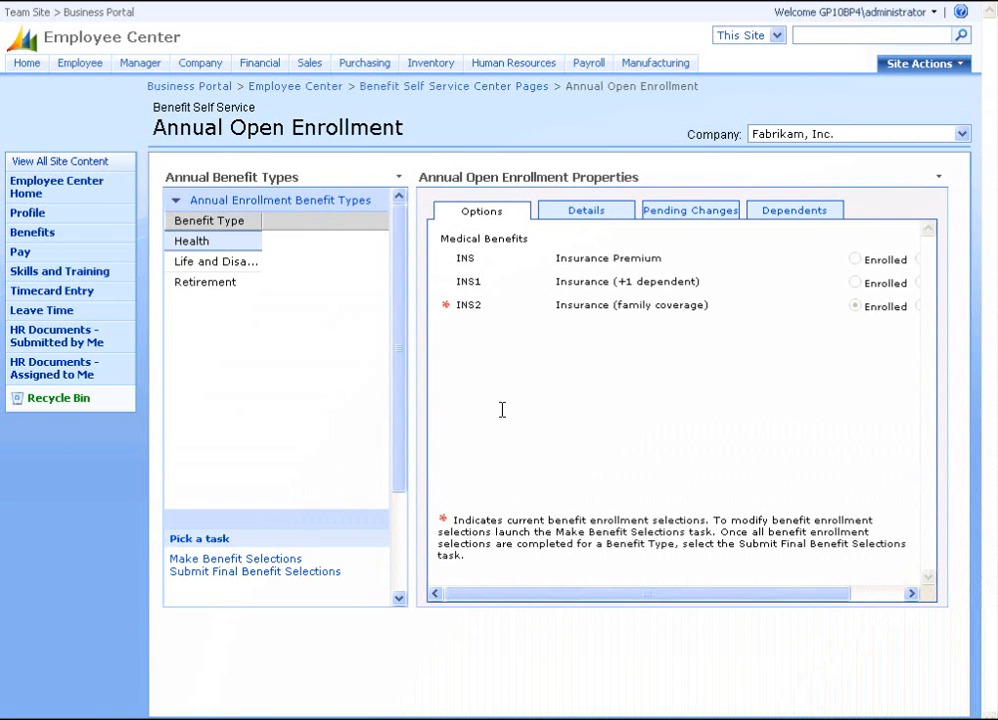
Make the child dependent Active on INS2 with status change reason New Child, and save.
click(804, 223)
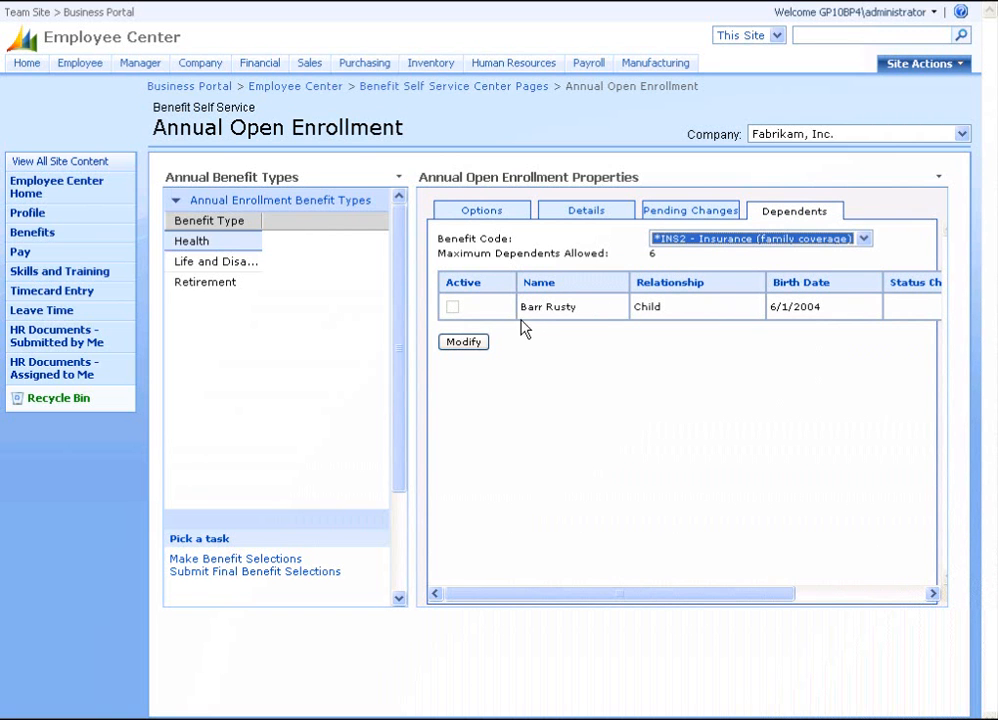
click(476, 343)
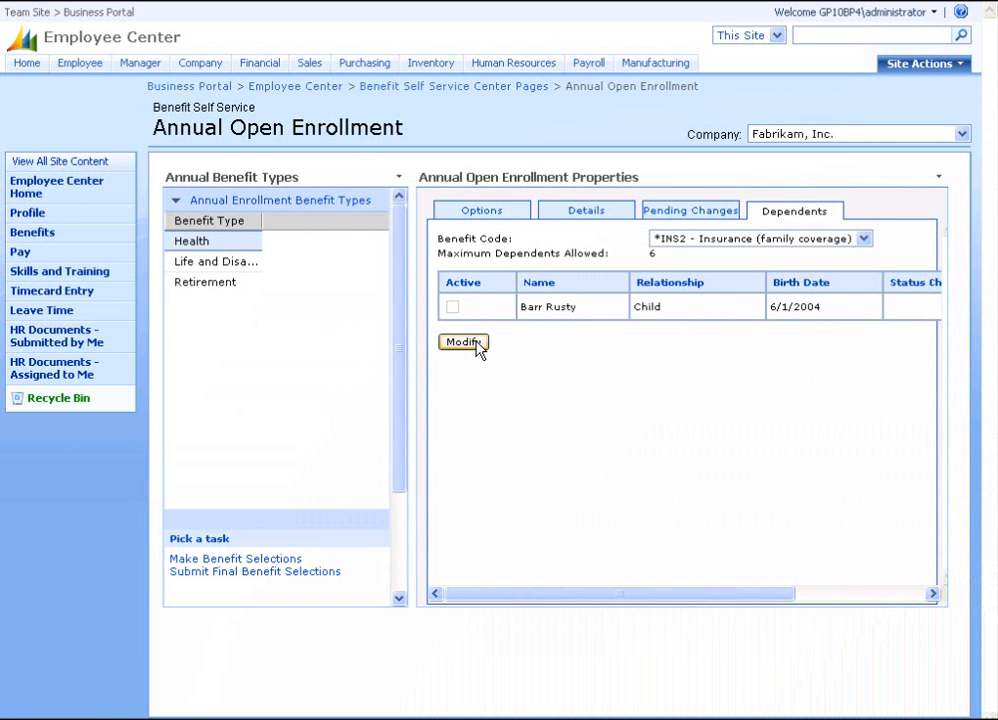
click(463, 342)
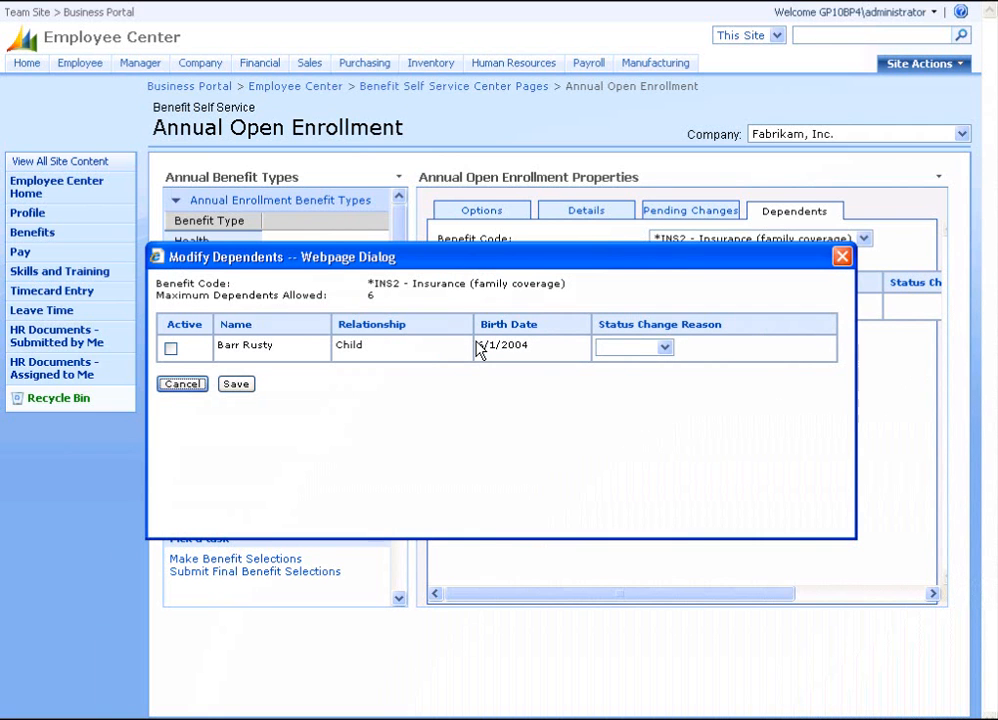
click(171, 352)
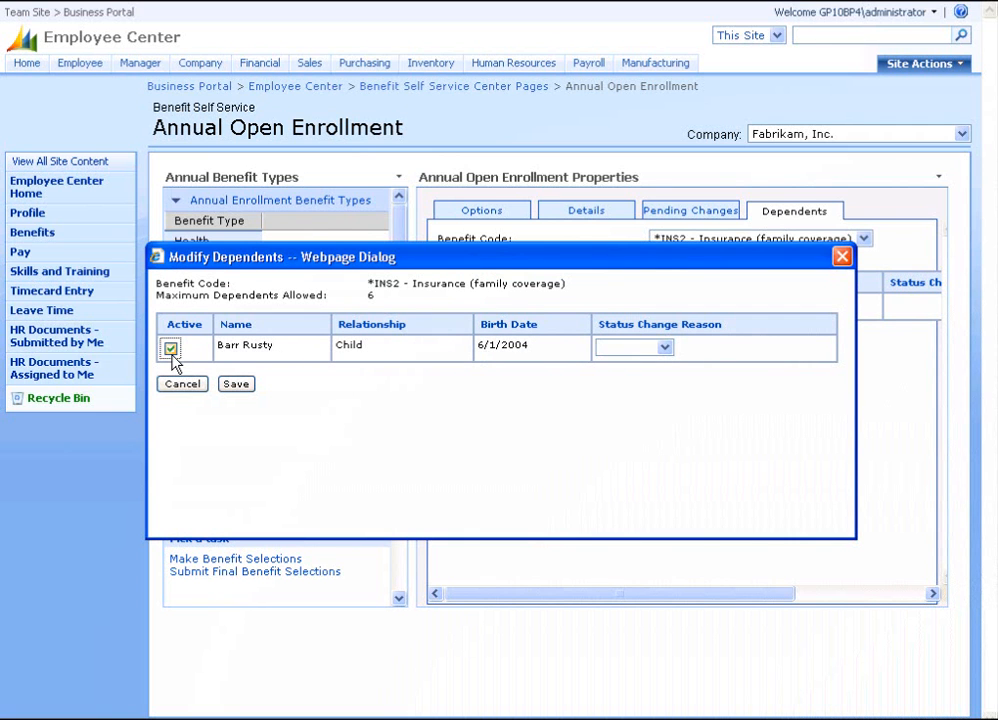
click(665, 348)
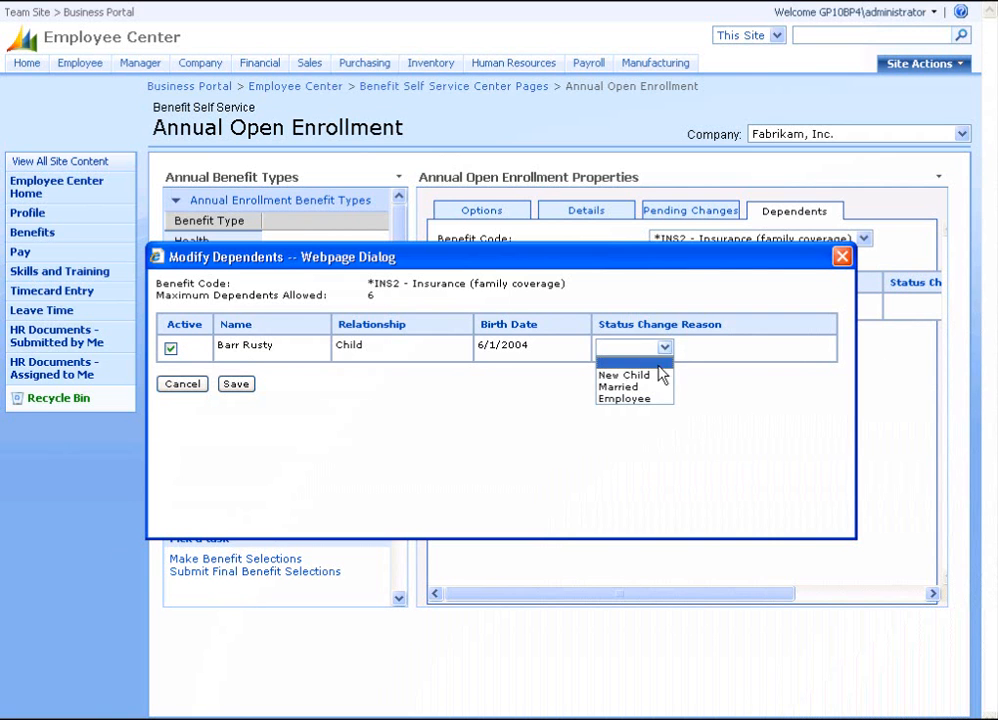
click(657, 376)
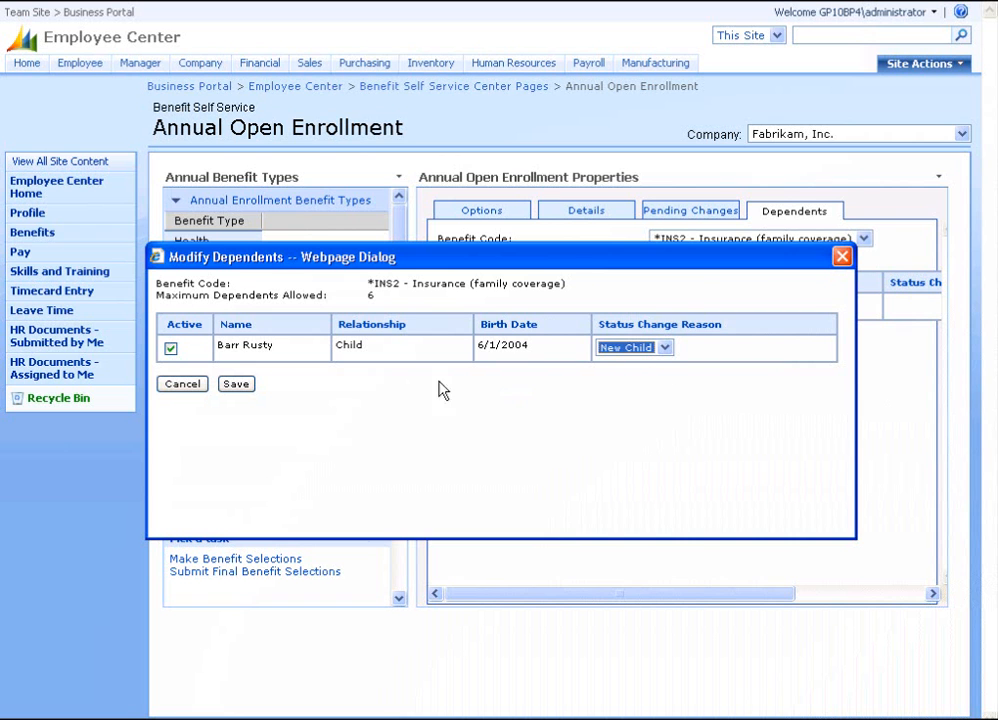
click(238, 386)
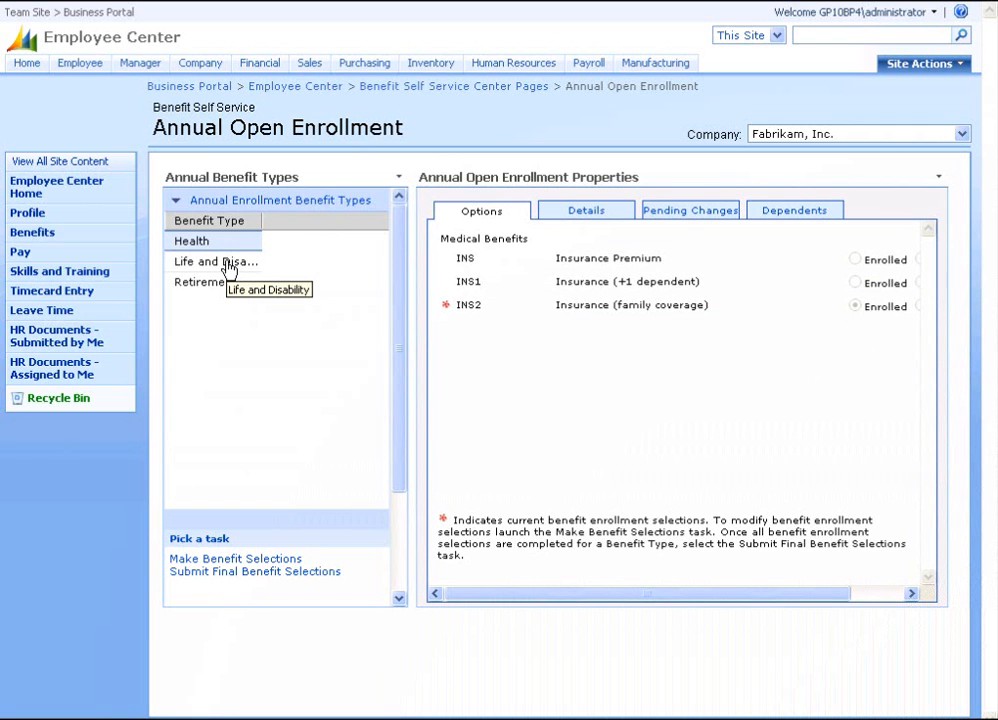
Start the Life and Disability enrollment and choose Enroll for Life Insurance.
click(229, 264)
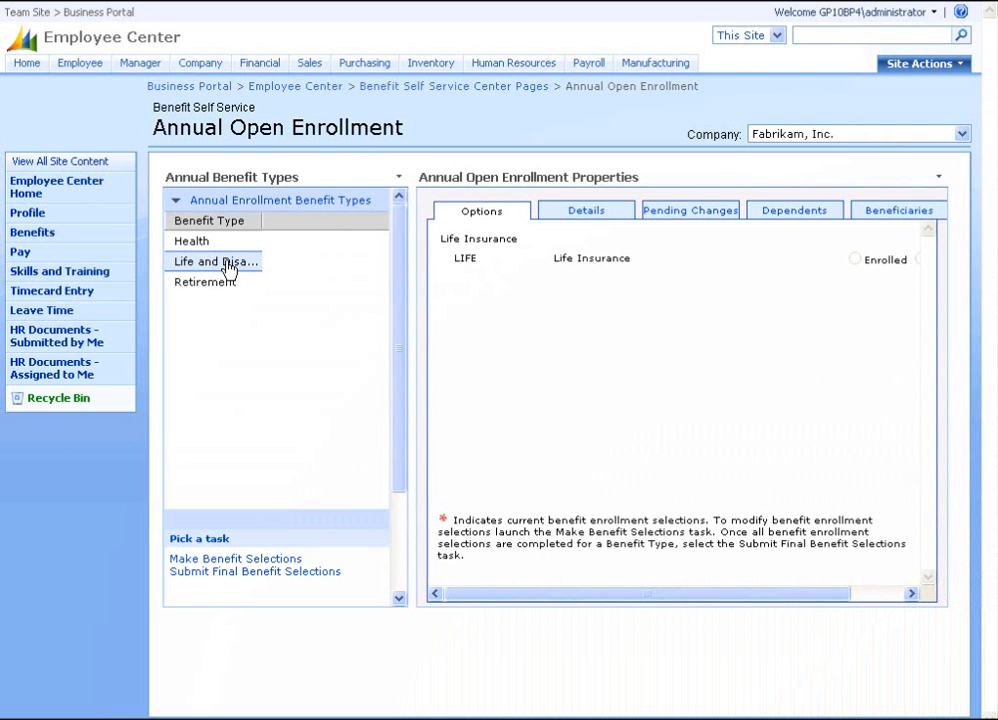
click(600, 216)
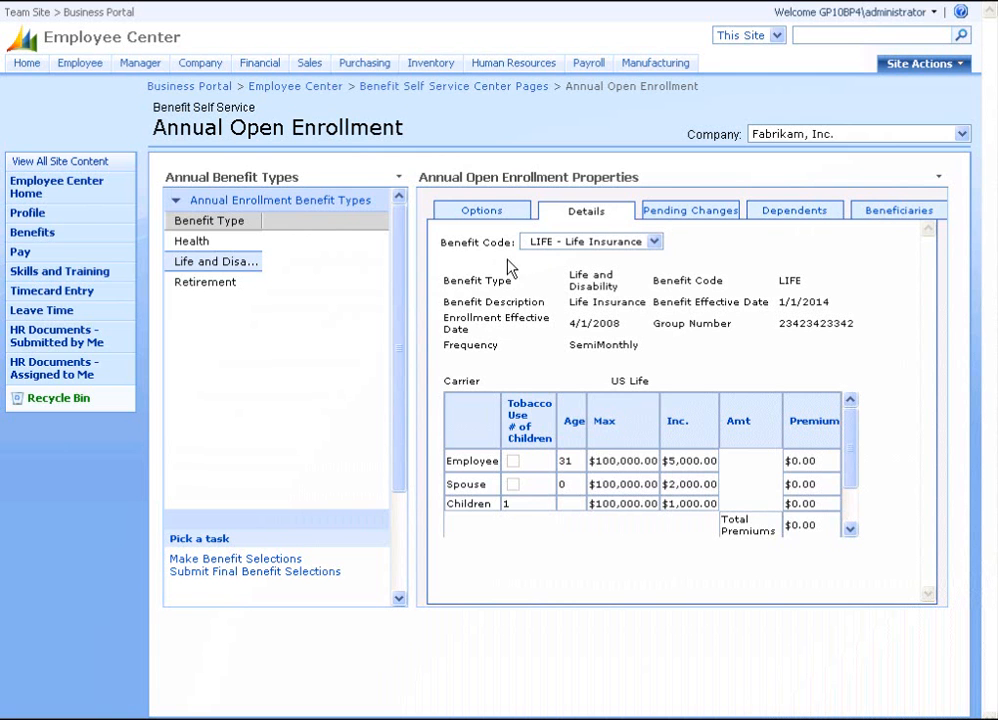
click(236, 560)
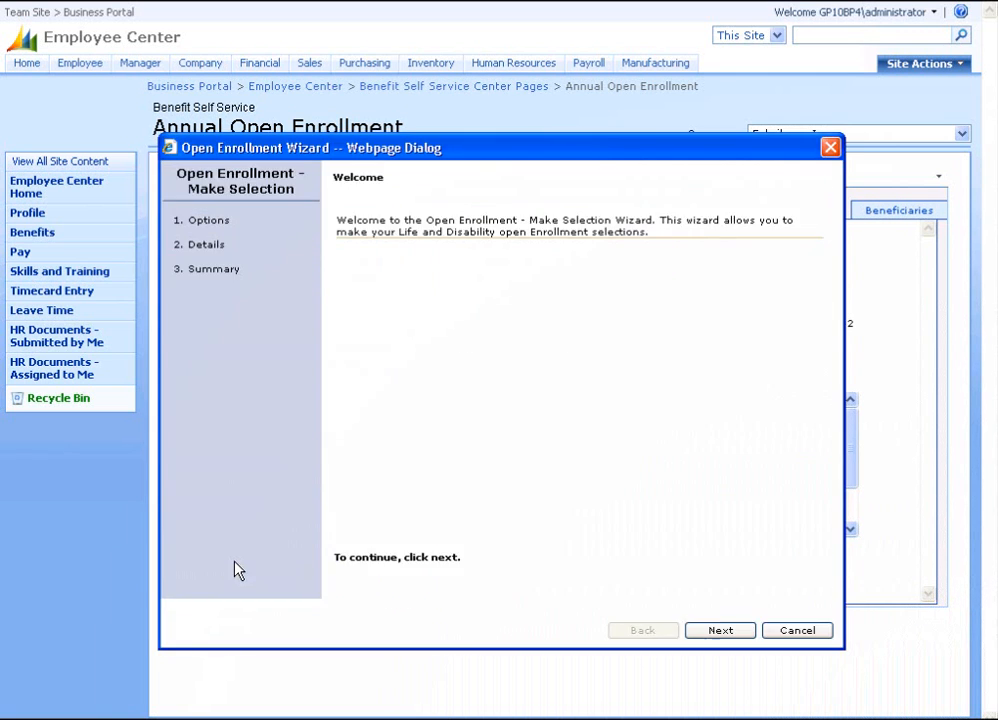
click(719, 634)
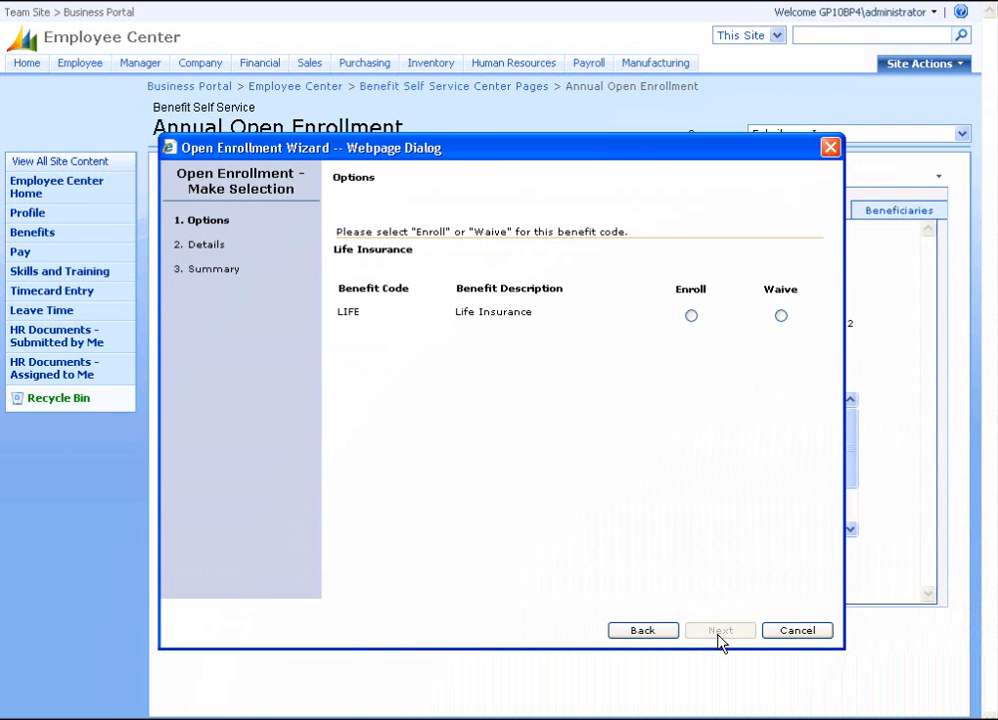
click(691, 315)
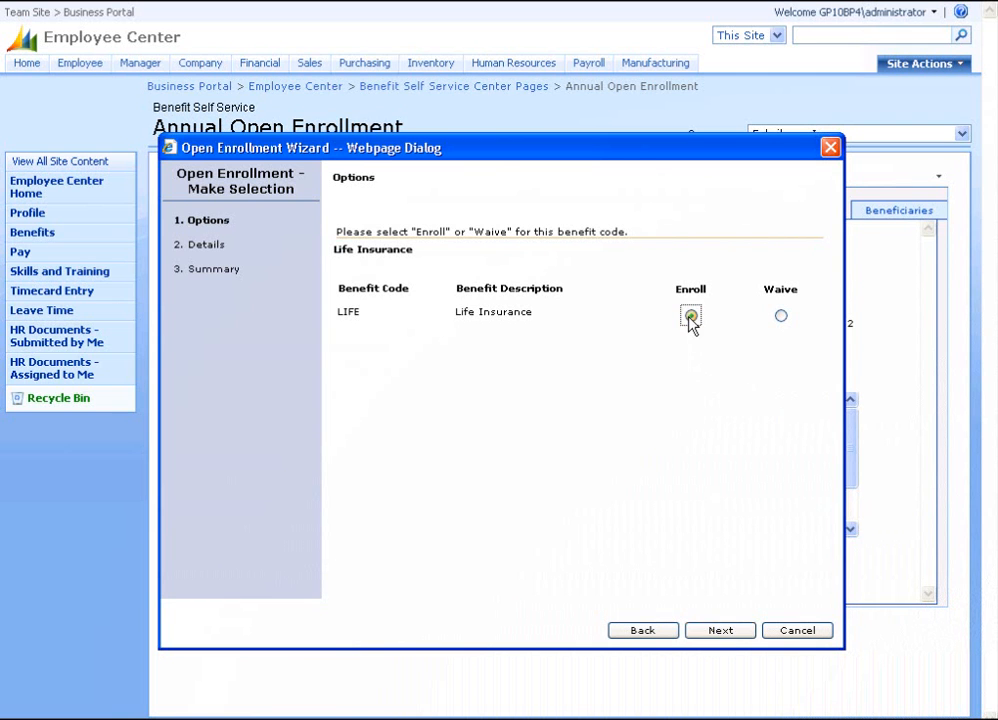
click(717, 634)
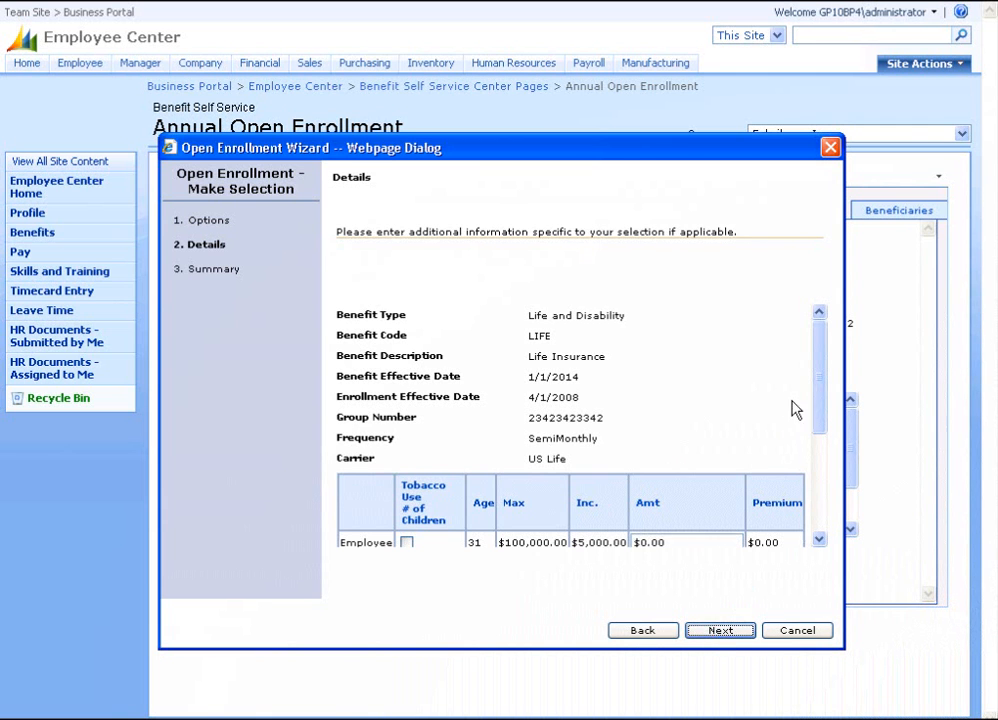
Enter $75,000 employee and $10,000 children coverage, then finish to save the enrollment.
drag(817, 343, 798, 400)
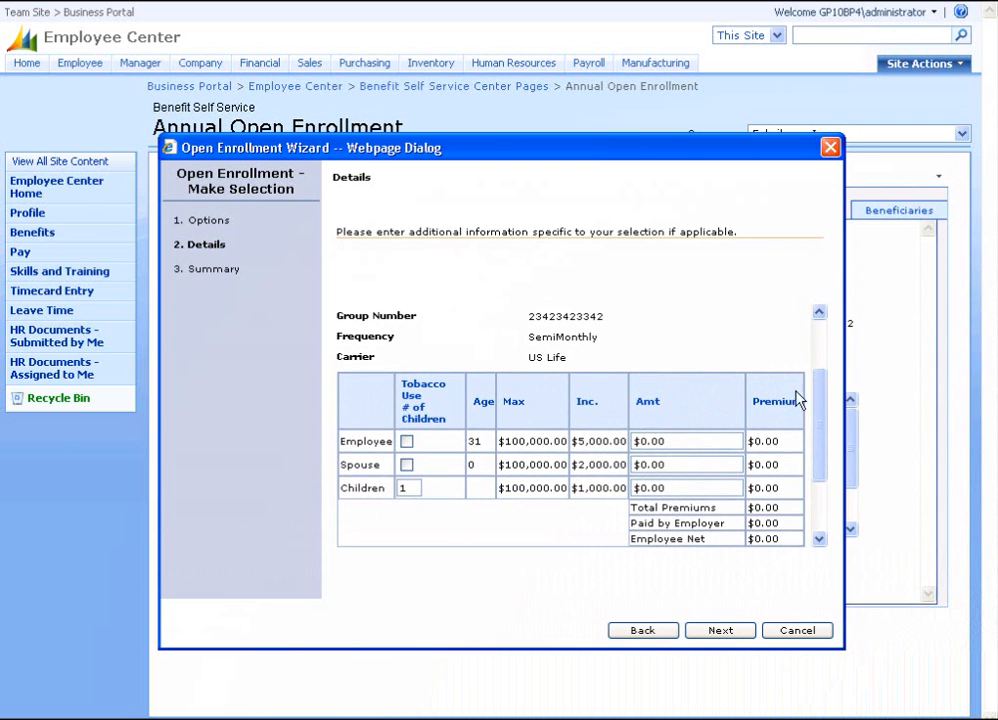
click(696, 441)
text($7,500)
text(000)
key(Tab)
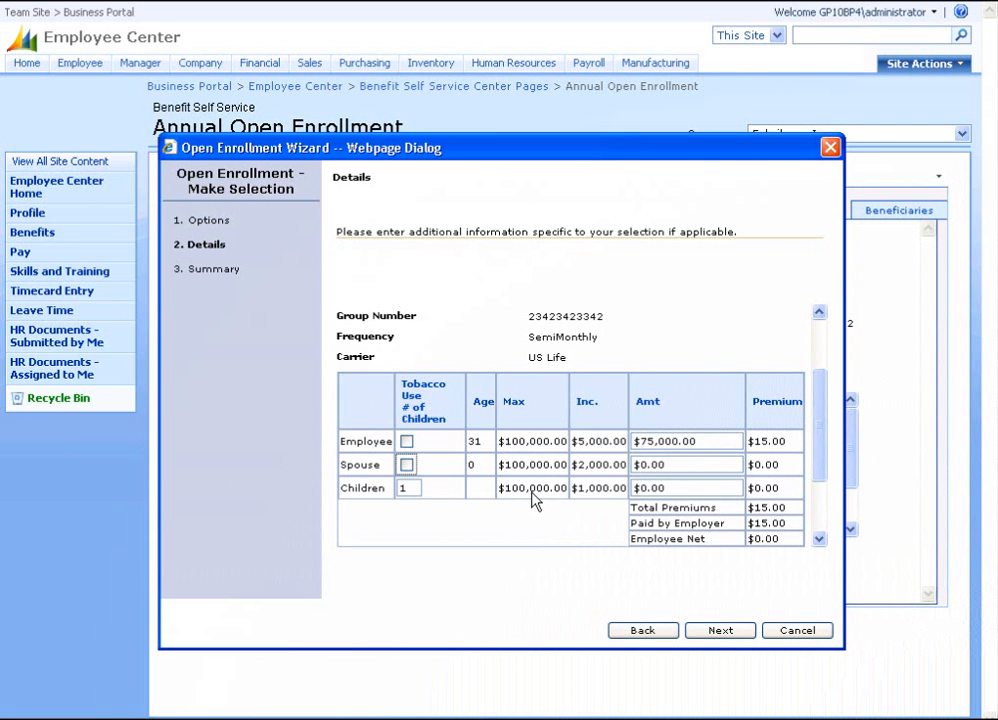
click(681, 490)
text($10,000)
key(Tab)
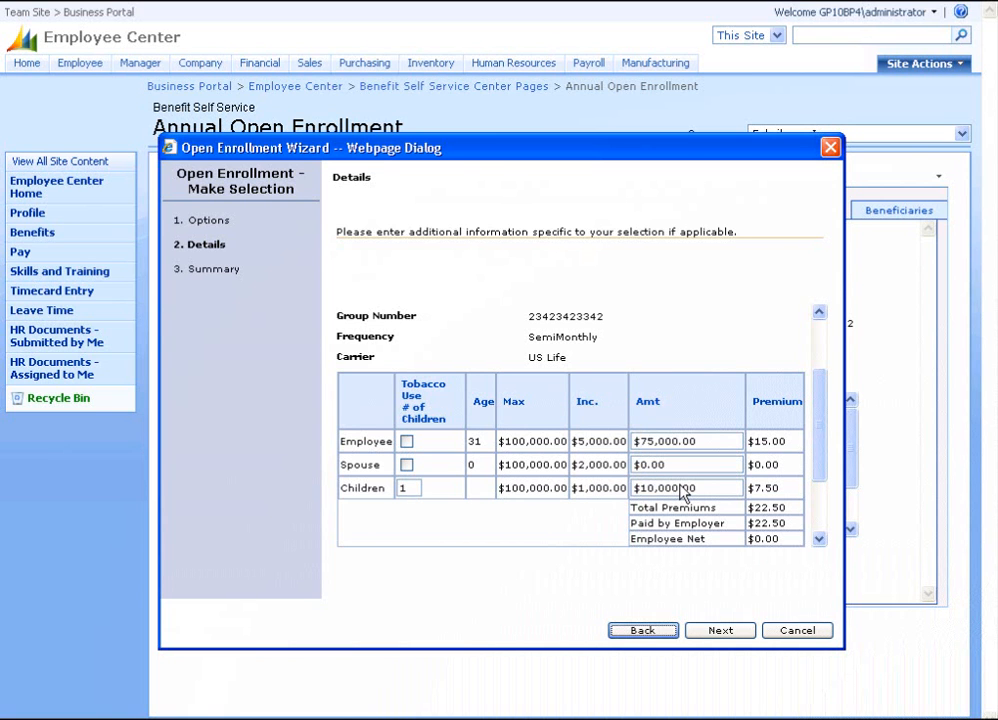
click(736, 638)
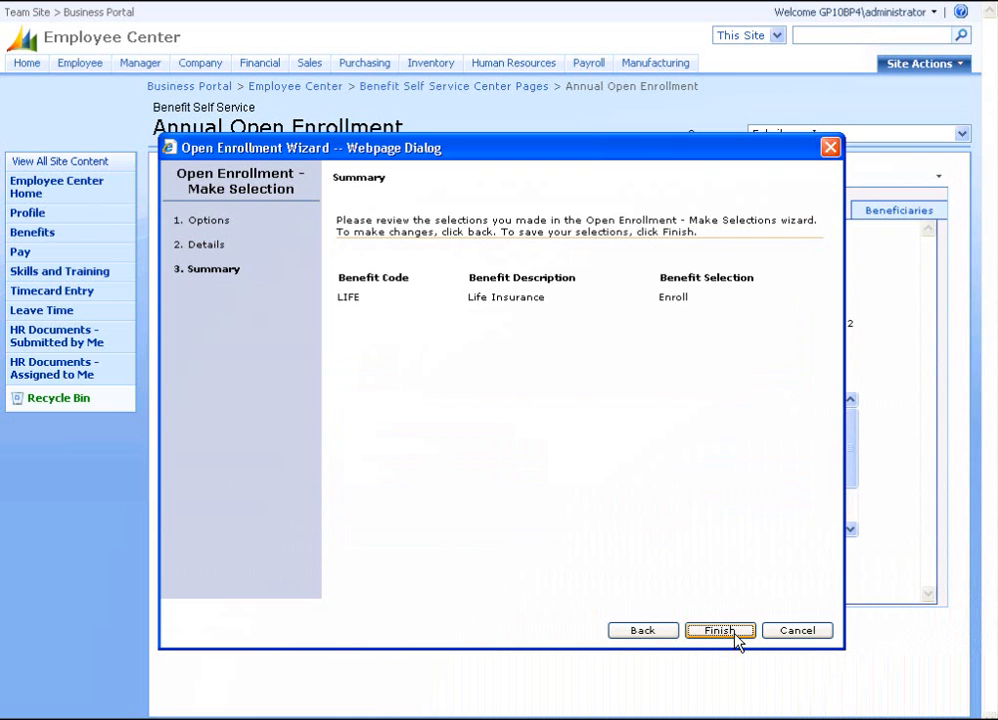
click(736, 635)
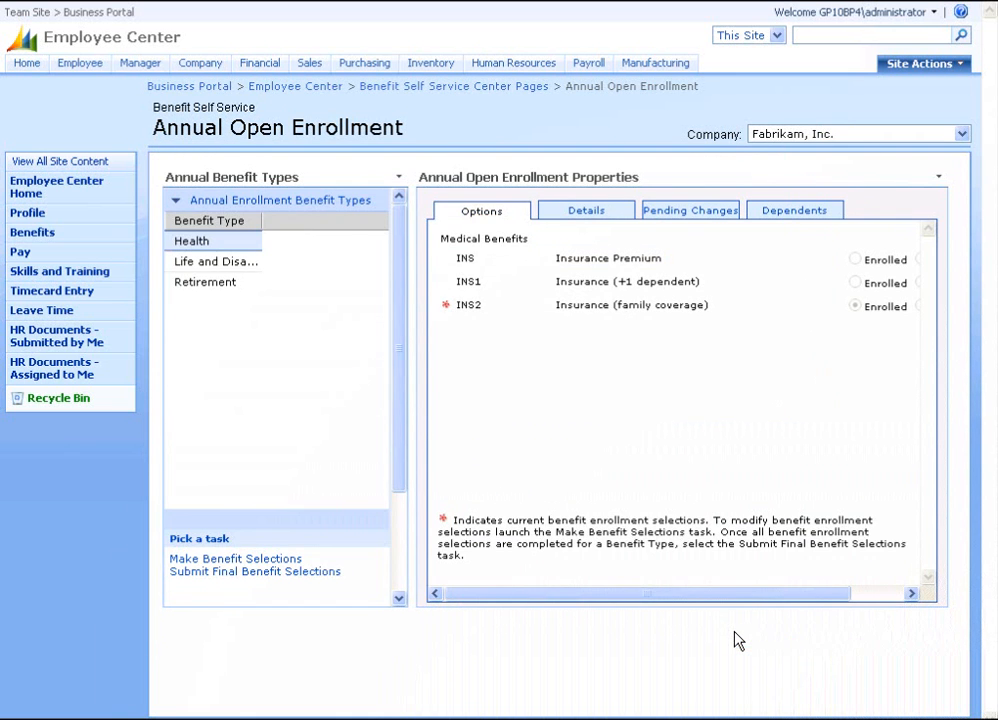
Start the Retirement enrollment and choose Enroll for the 401K Retirement Plan.
click(224, 286)
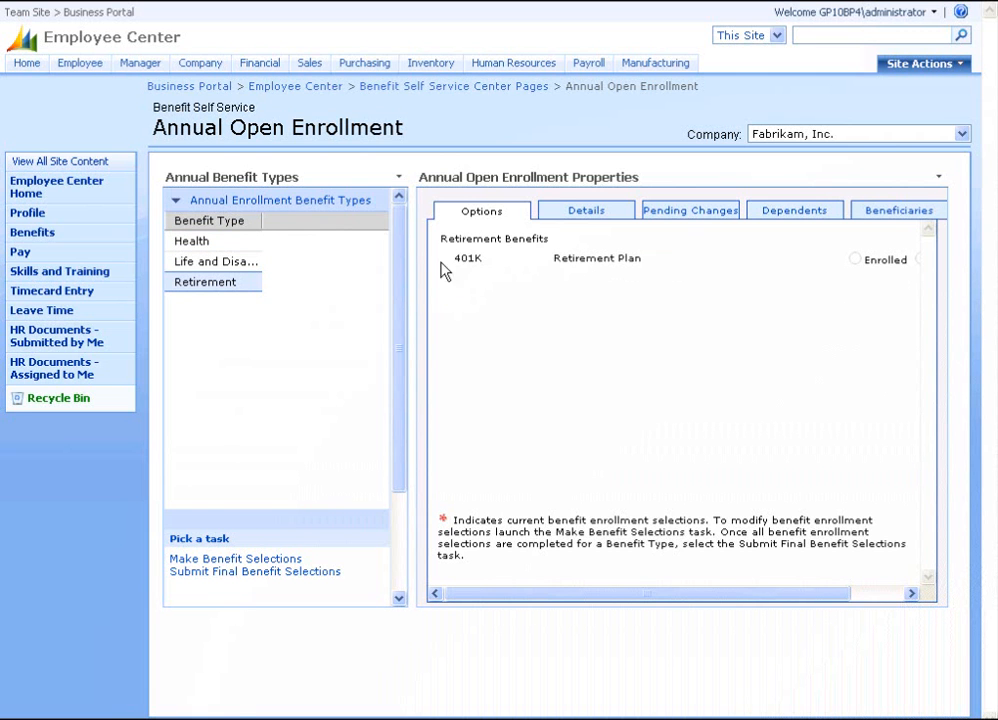
click(583, 214)
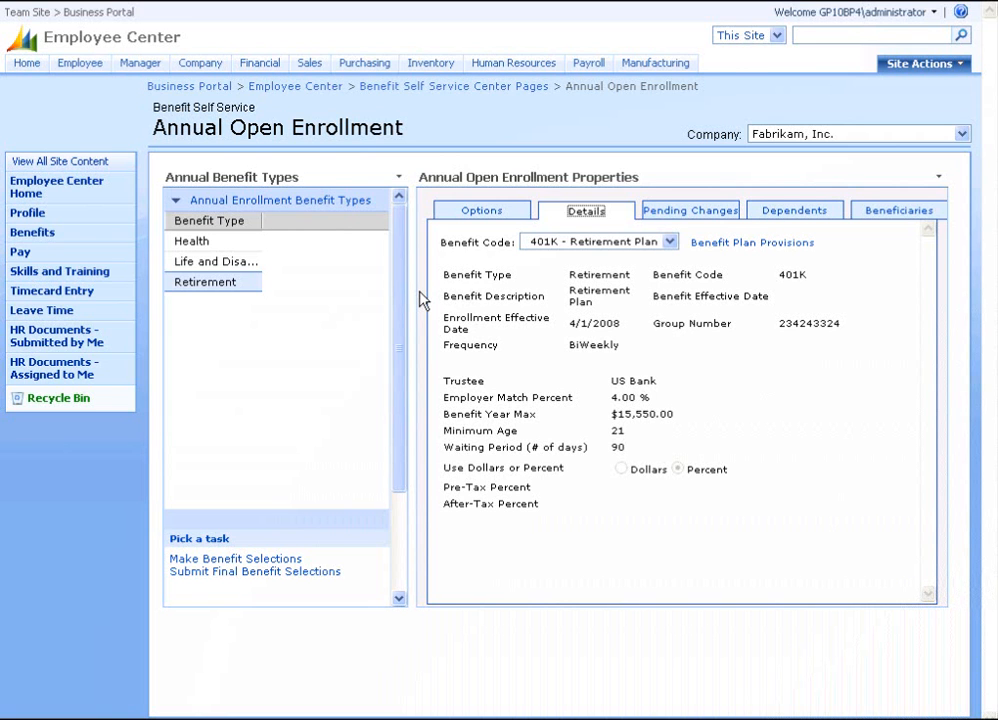
click(281, 562)
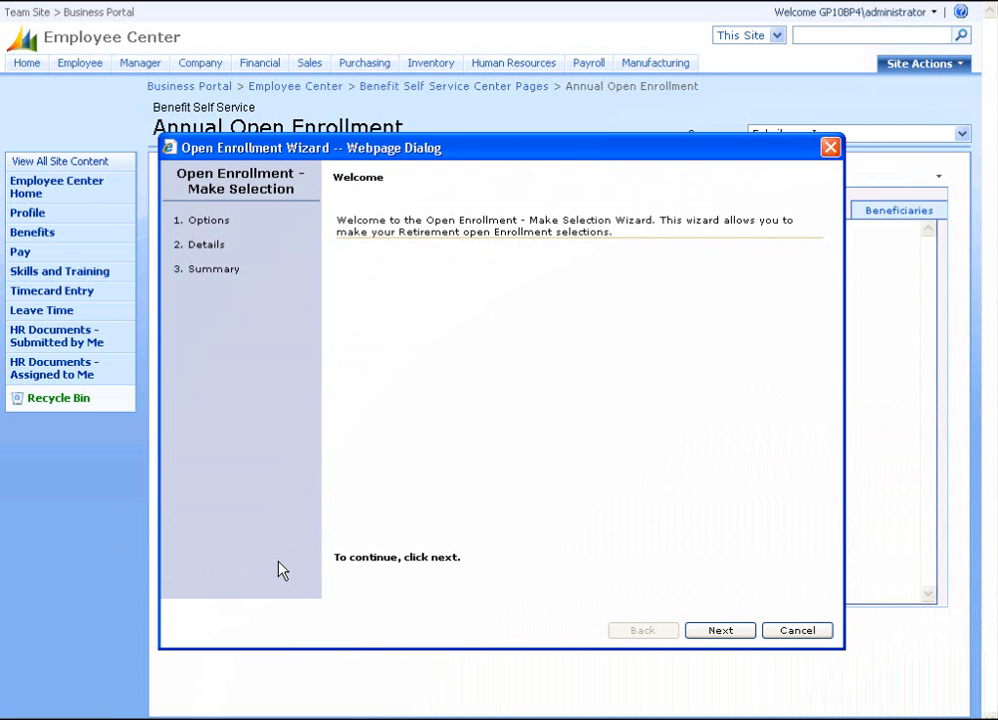
click(722, 636)
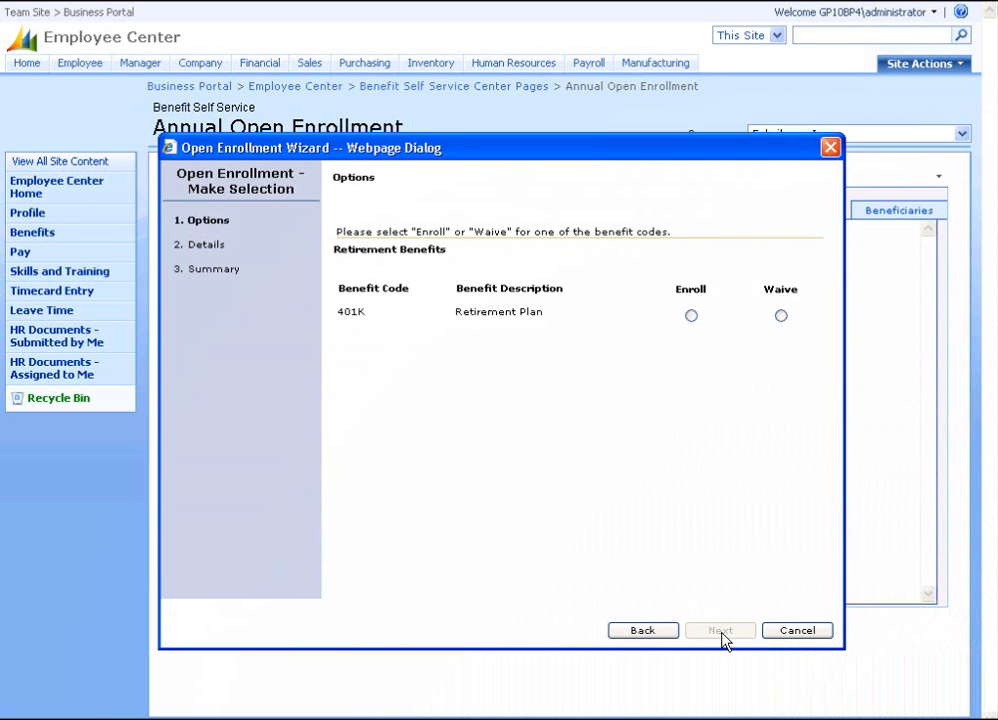
click(691, 315)
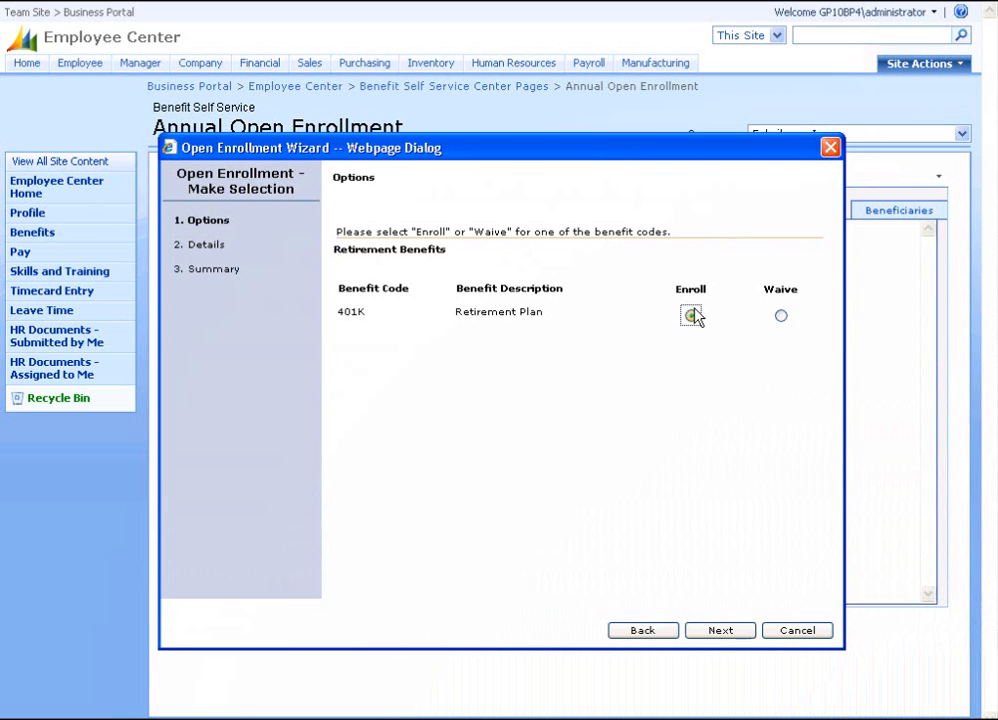
click(720, 638)
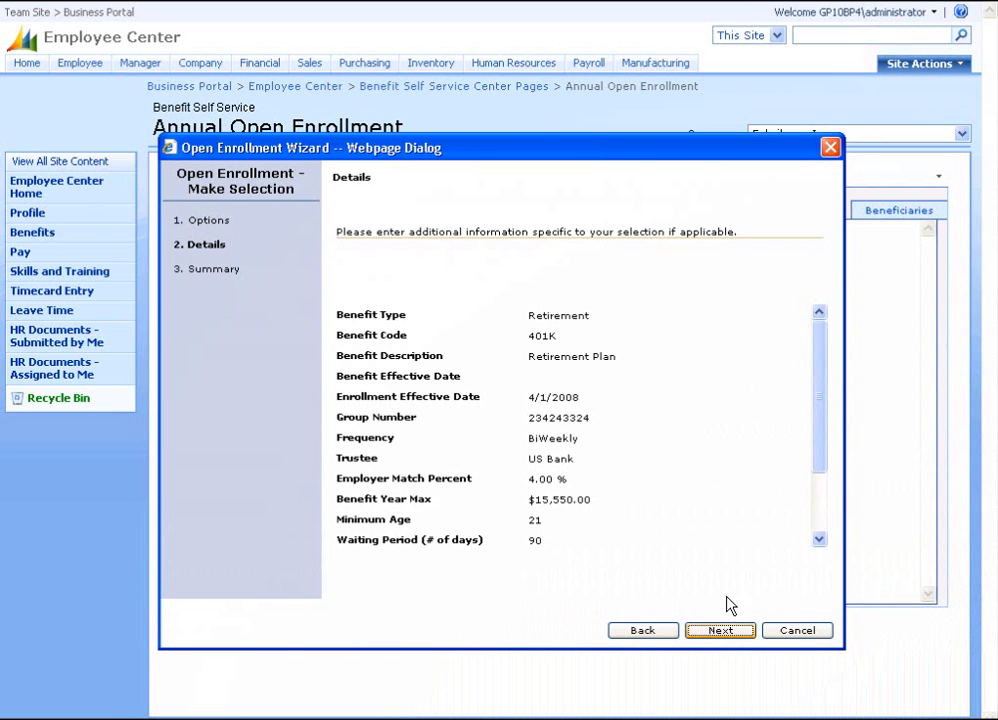
Set a 10.00% pre-tax contribution and finish to save the 401K selection.
drag(818, 465, 826, 532)
click(611, 498)
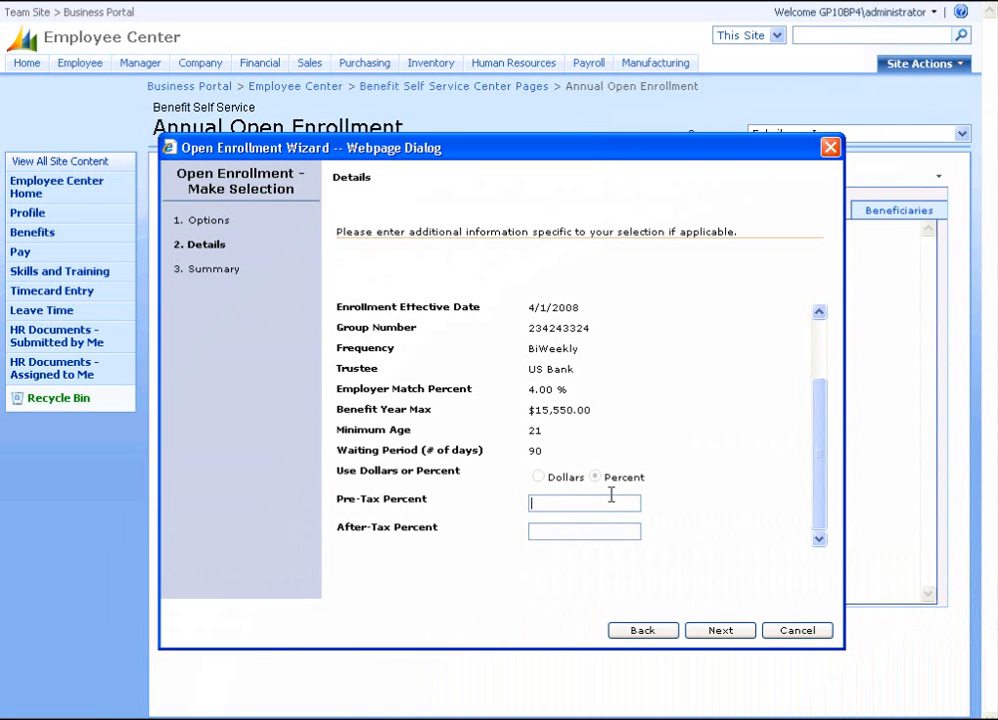
text(10.00)
key(Tab)
click(716, 633)
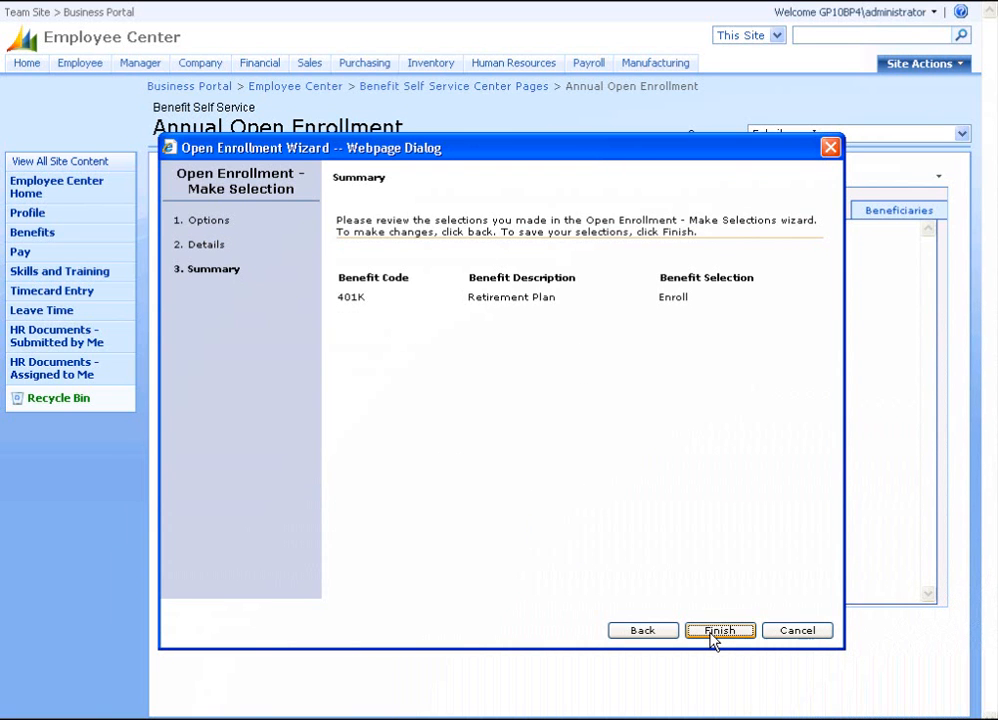
click(713, 640)
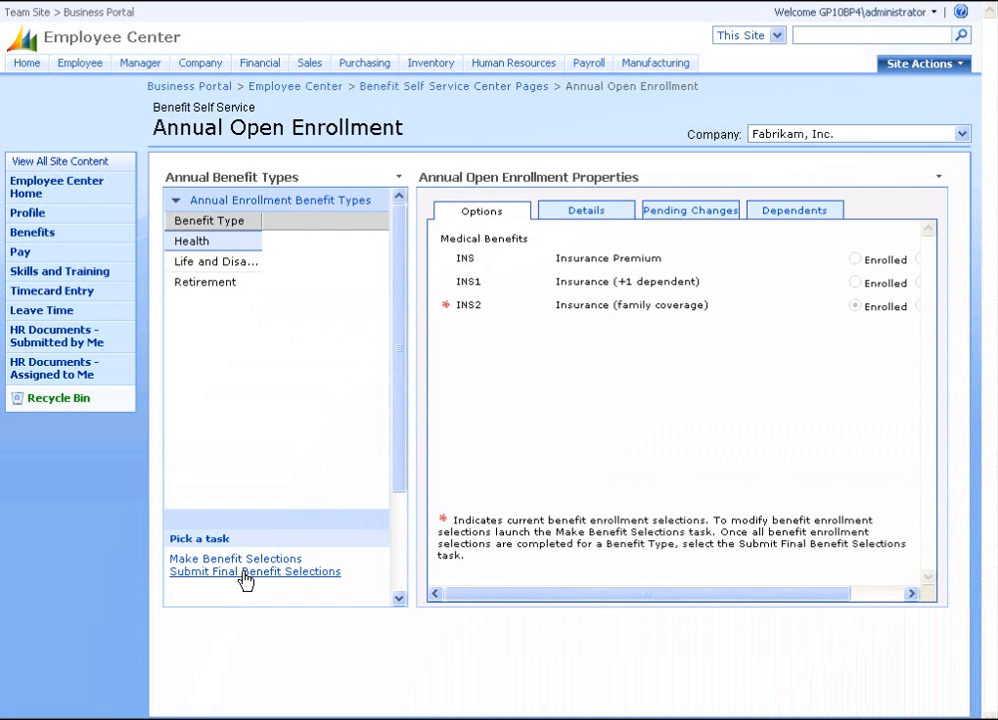
Open the final submission form and check Health, Life and Disability, and Retirement.
click(245, 576)
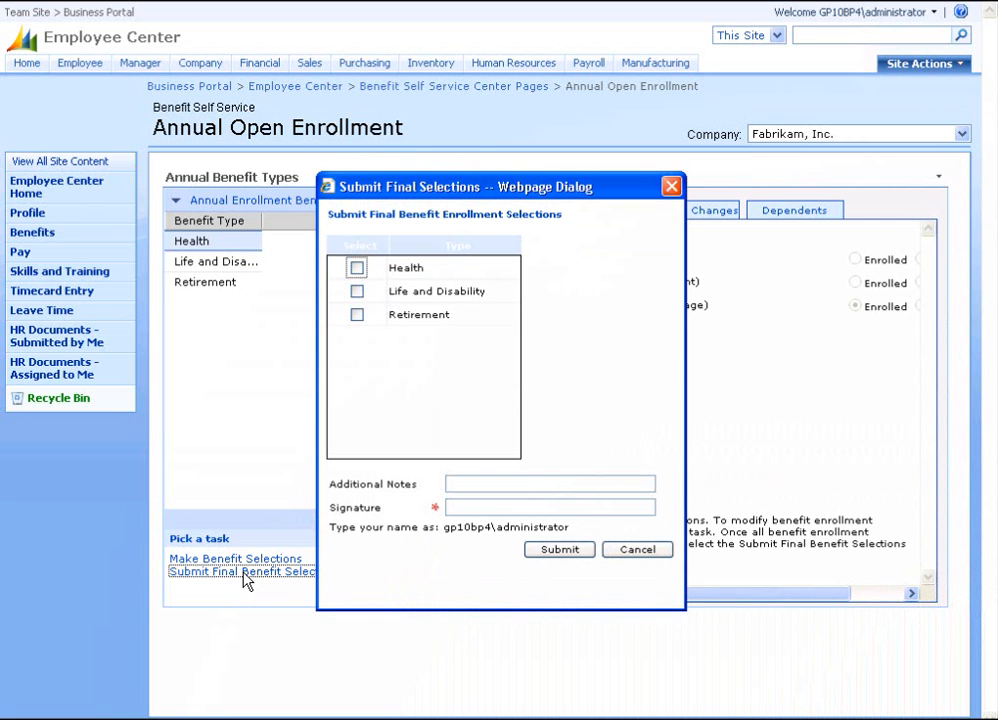
click(357, 268)
click(357, 291)
click(357, 315)
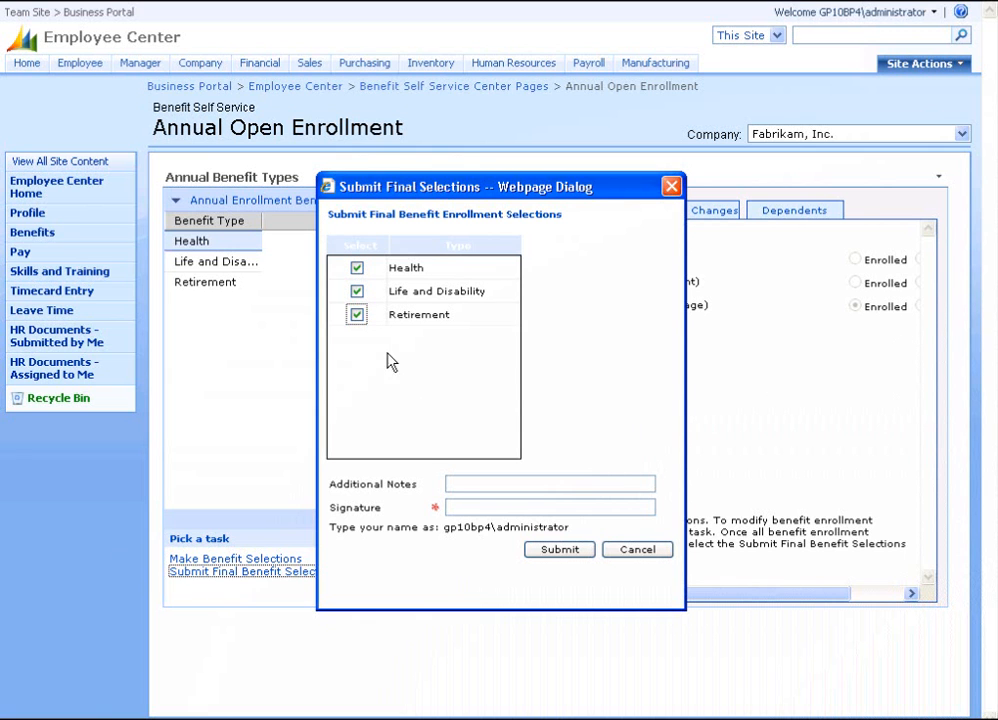
Enter the employee's signature, submit the selections, and acknowledge the confirmation.
click(466, 511)
text(gp10)
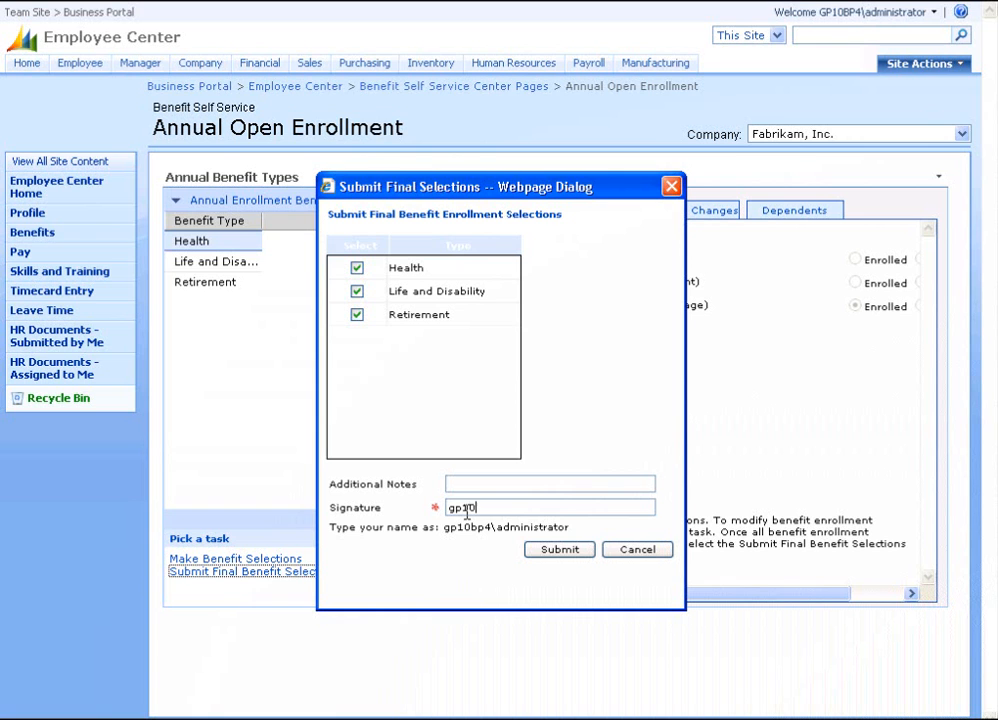
text(bp4\administrator)
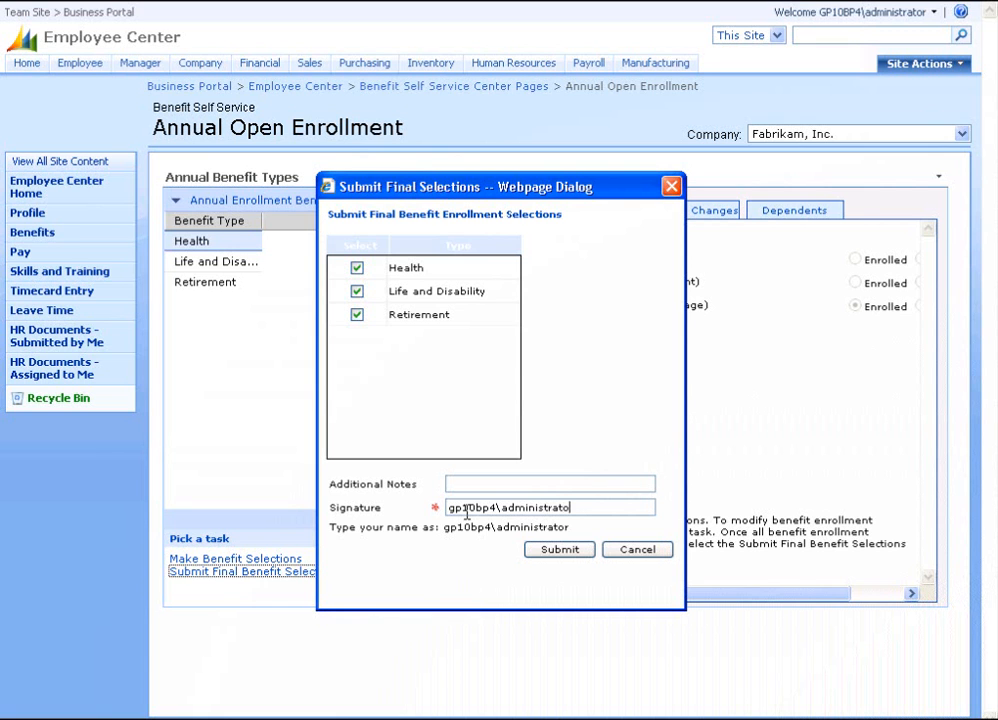
click(553, 558)
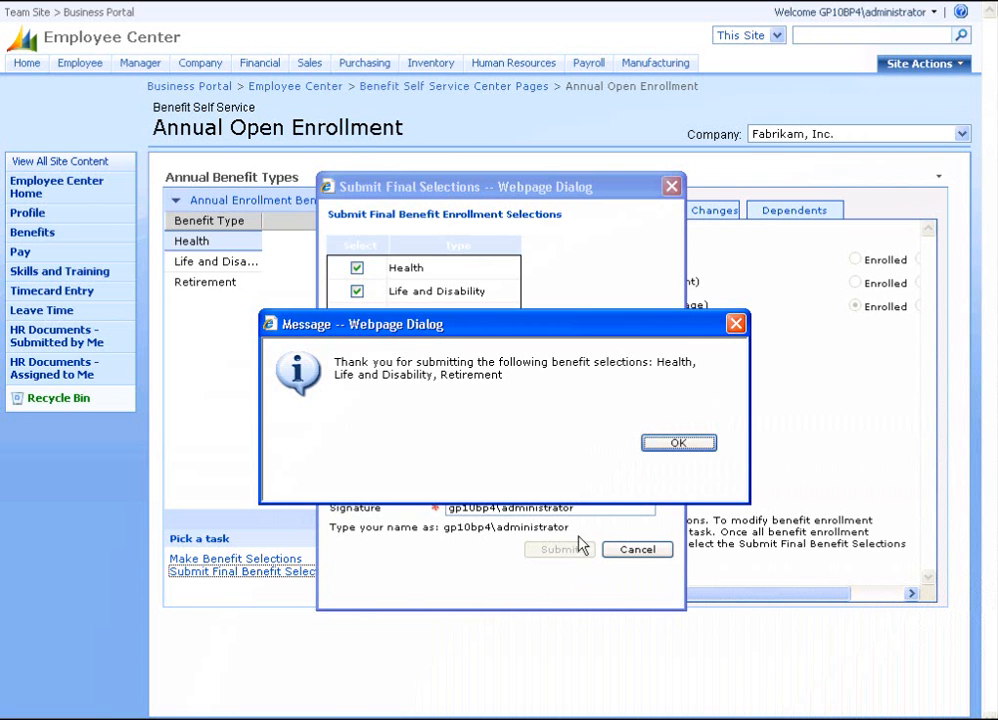
click(681, 446)
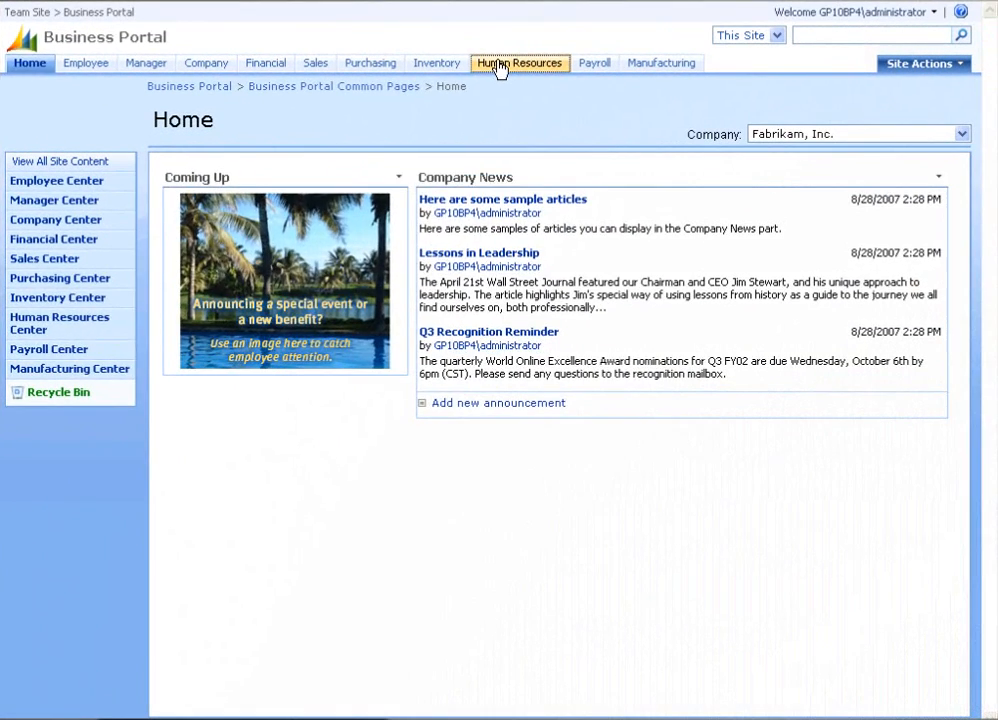
Open Post Annual Open Enrollment and review the pending Life/Disability and Retirement enrollments.
click(650, 157)
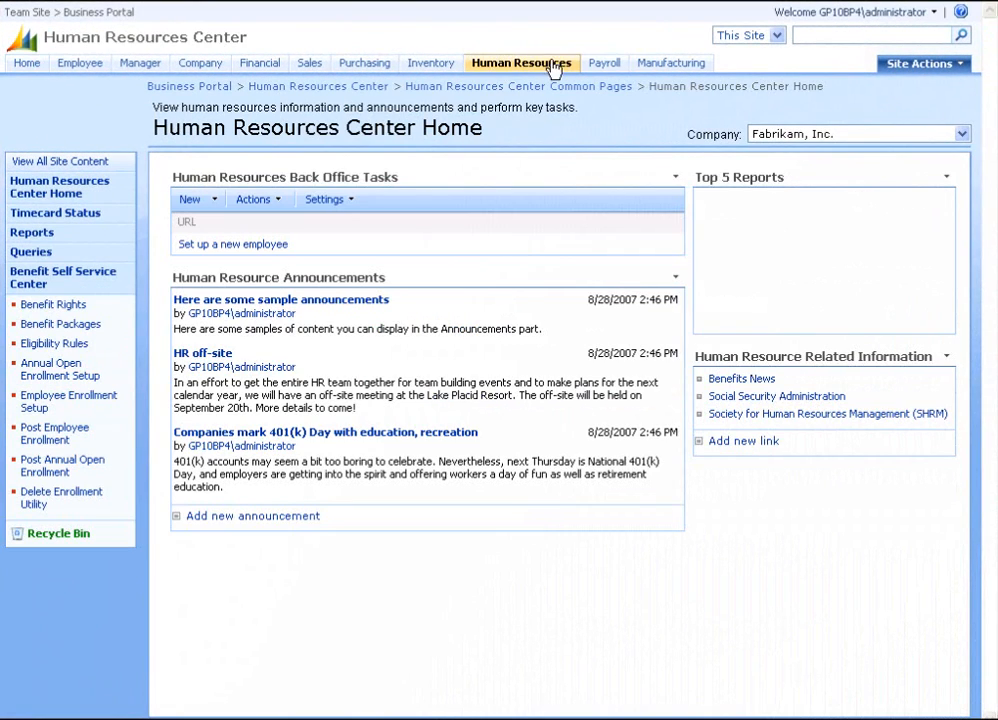
click(52, 472)
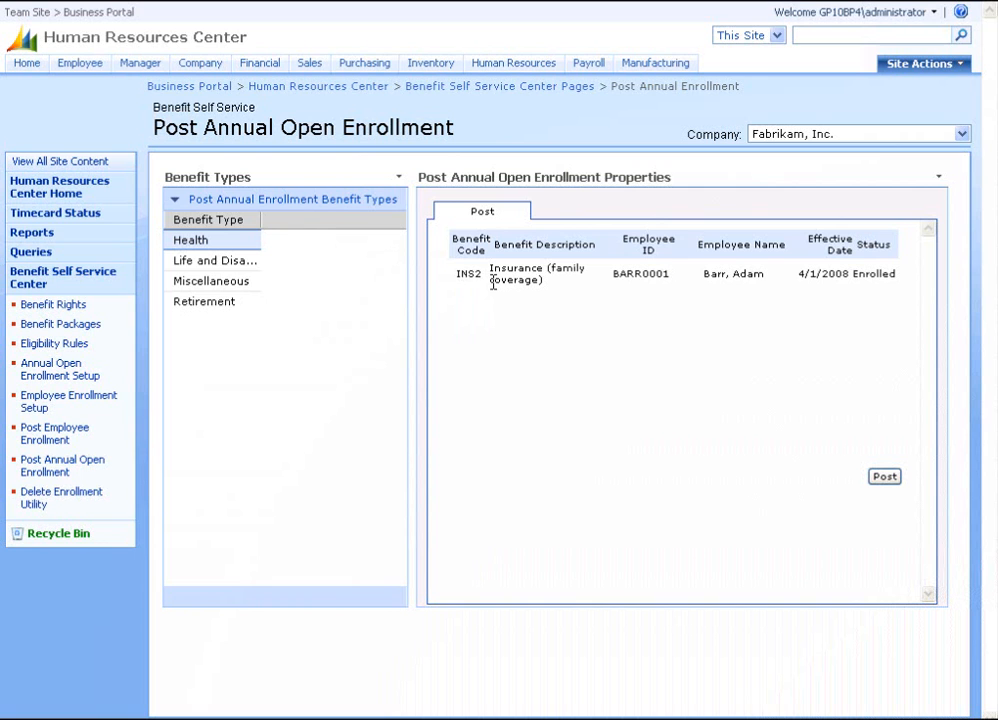
click(222, 270)
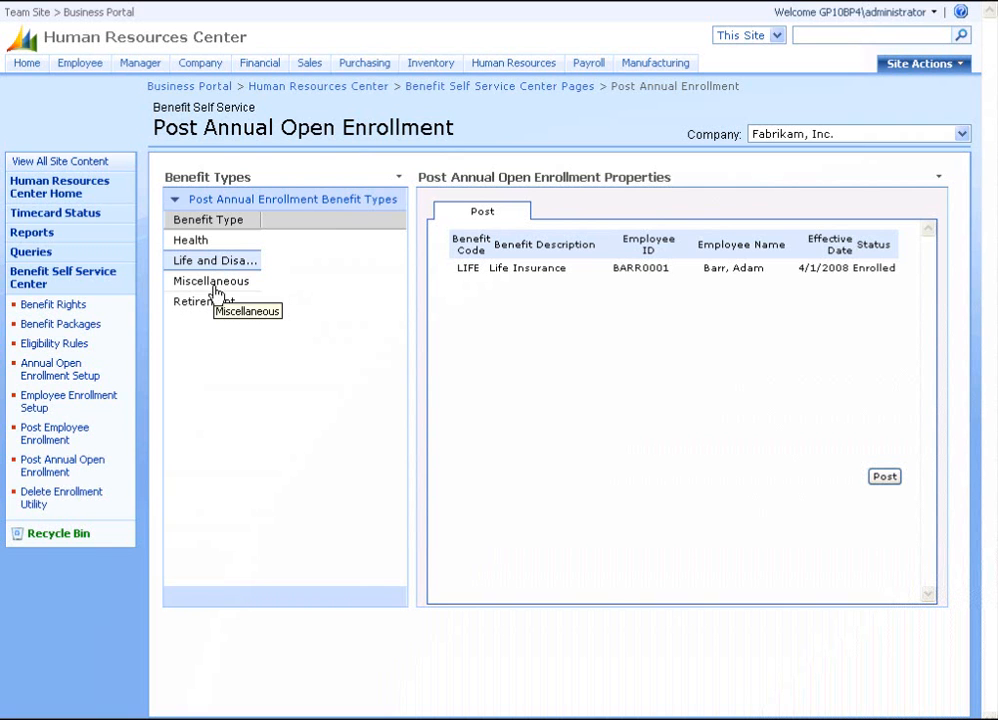
click(222, 310)
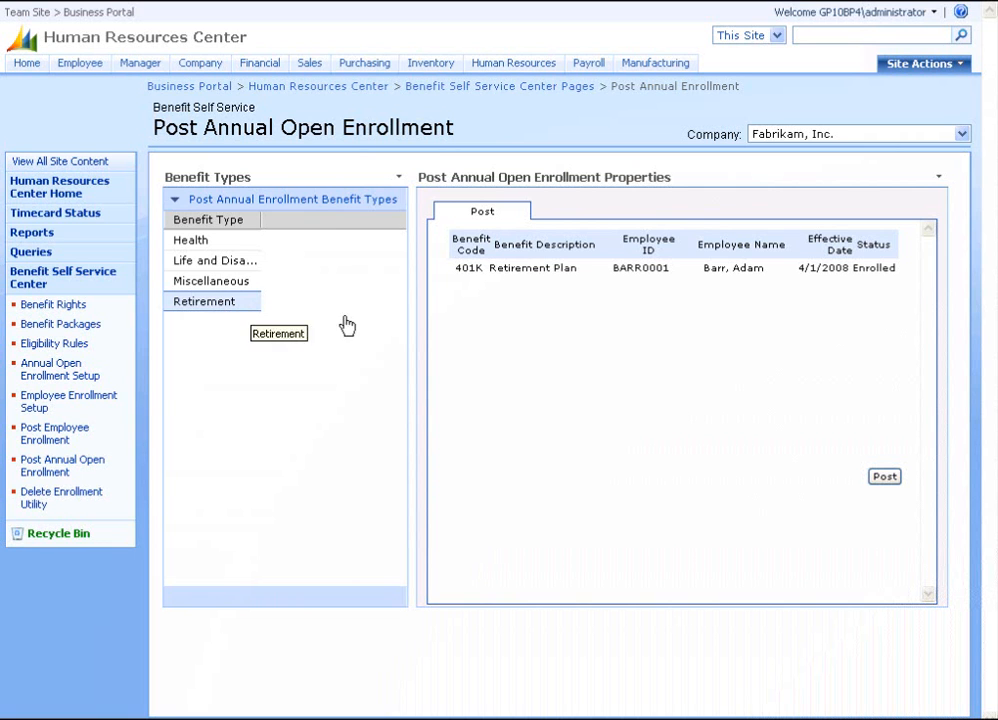
Post the open enrollments, including the 401K Retirement Plan, and return to Dynamics GP.
click(884, 477)
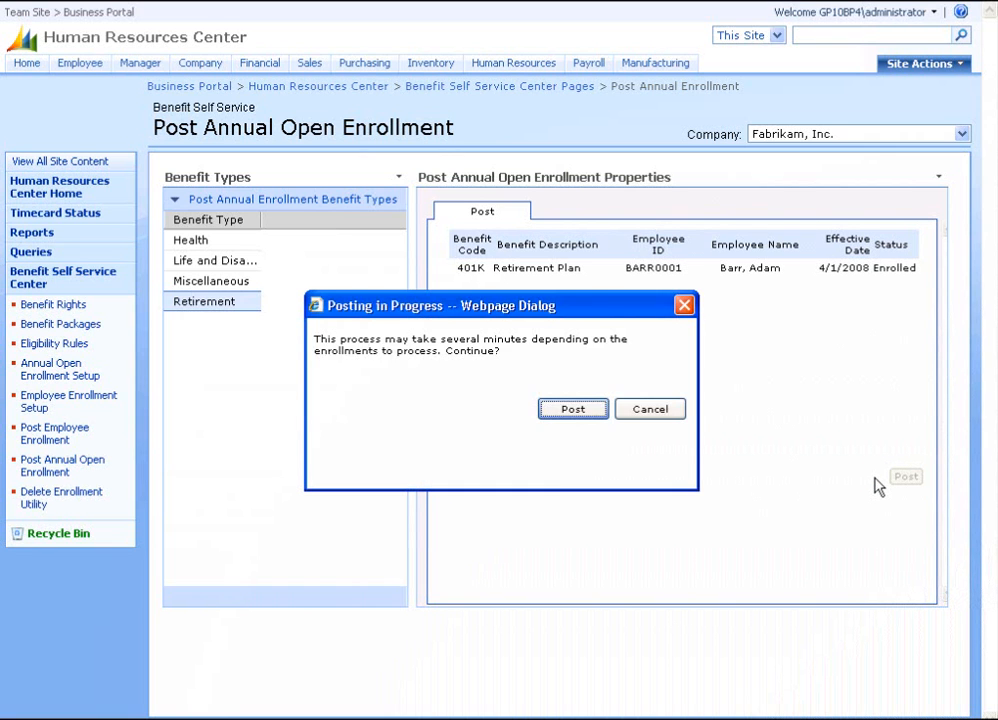
click(575, 410)
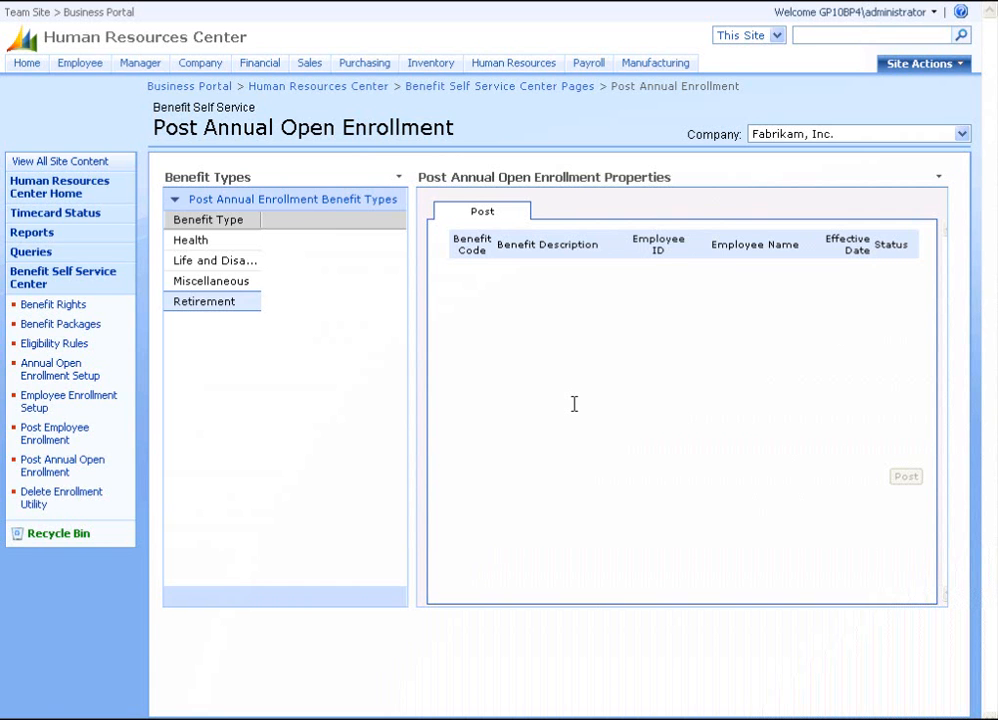
click(125, 719)
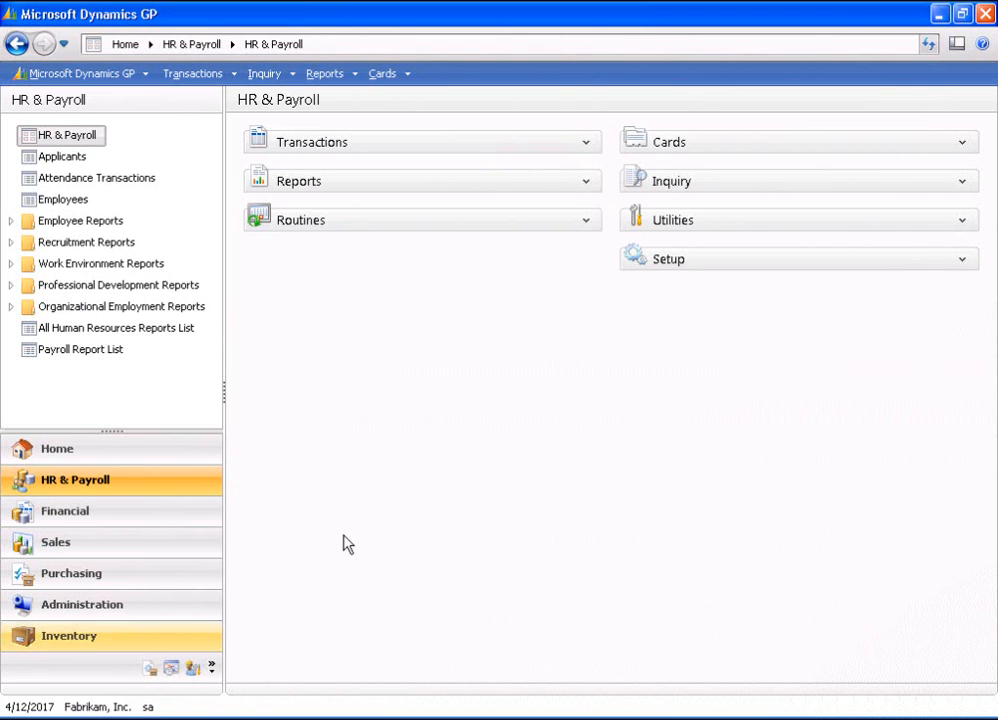
Load the enrolling employee's Benefit and Deduction Summary and confirm 401K is Active from 4/1/2008.
click(963, 145)
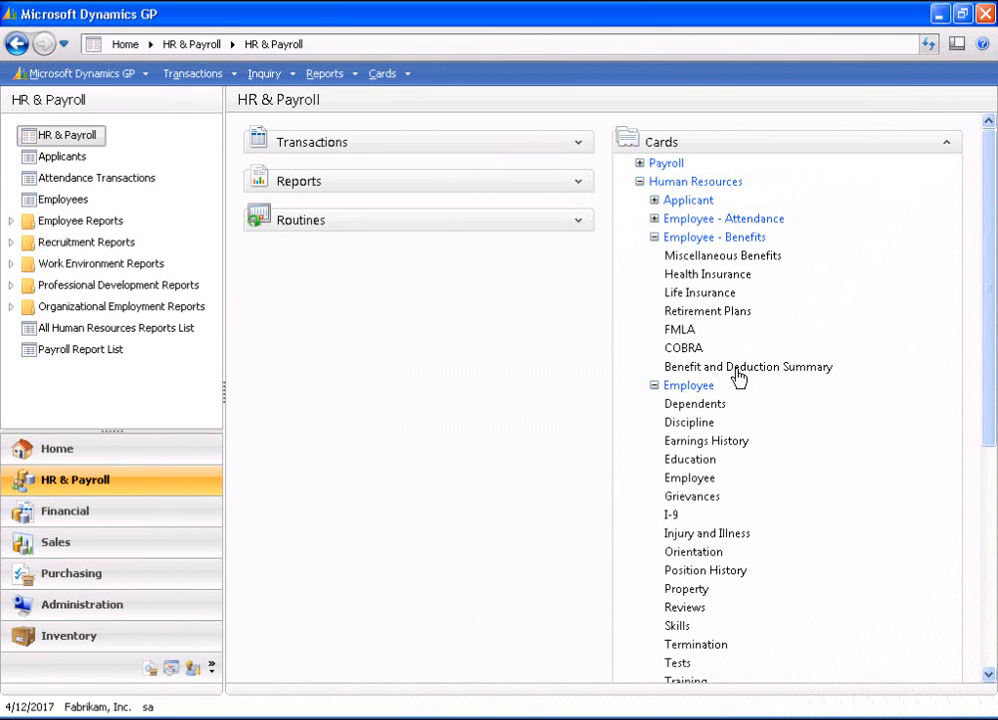
click(737, 370)
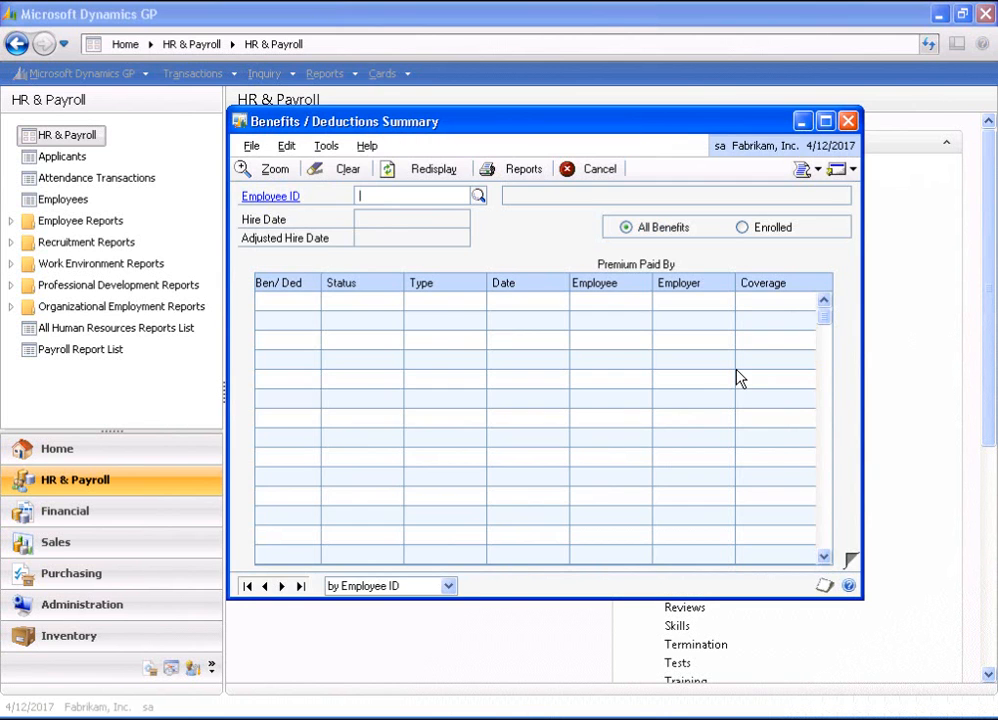
click(478, 195)
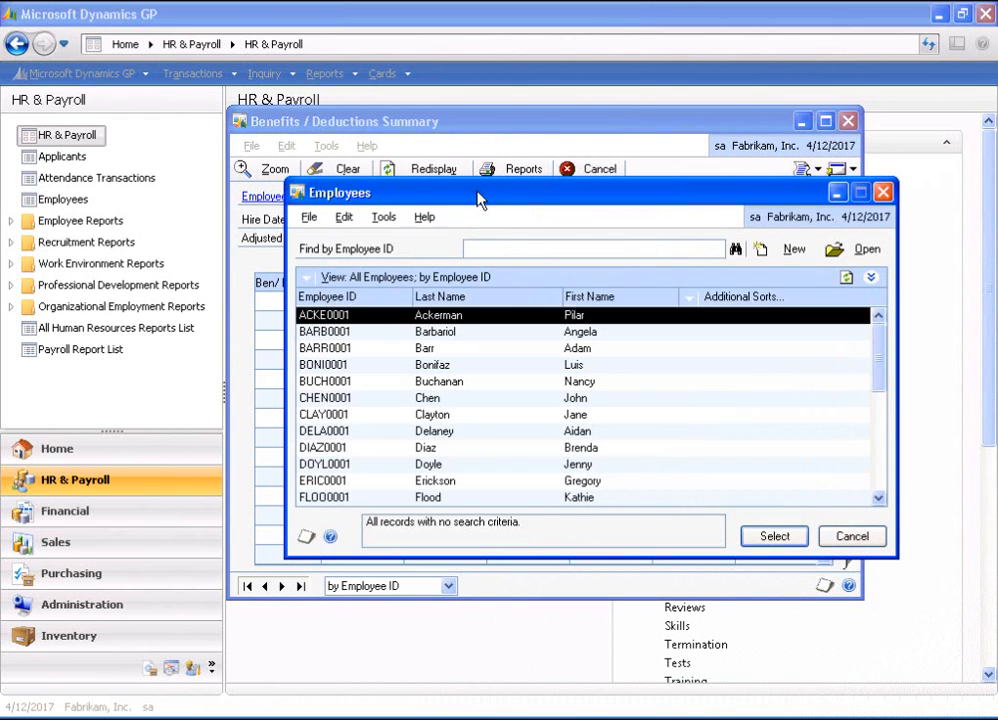
click(443, 350)
double_click(443, 360)
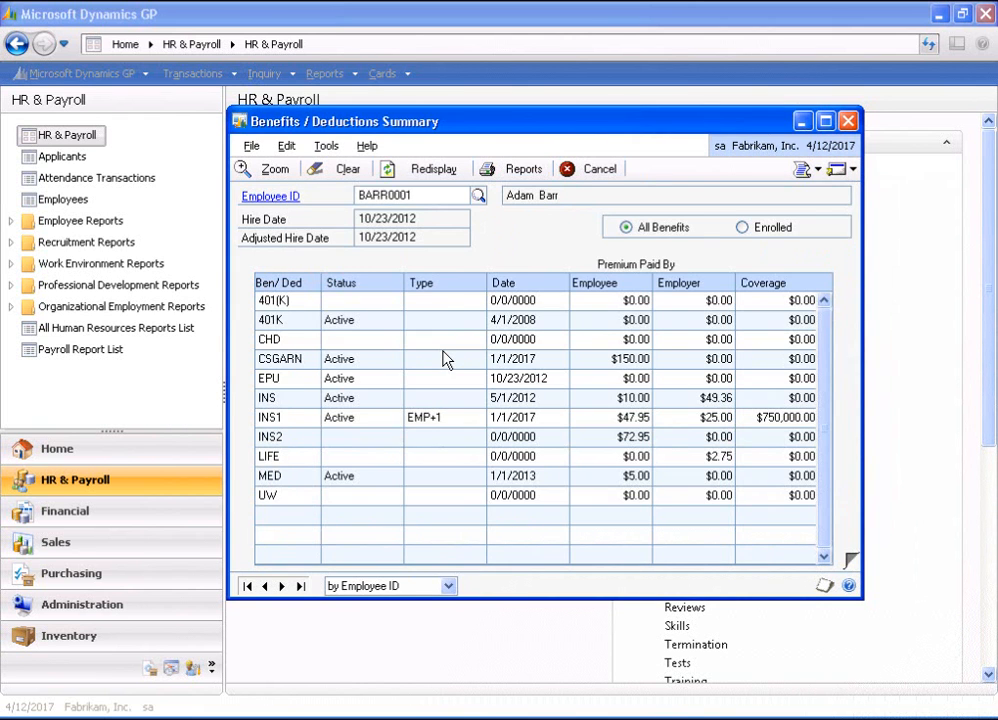
click(286, 324)
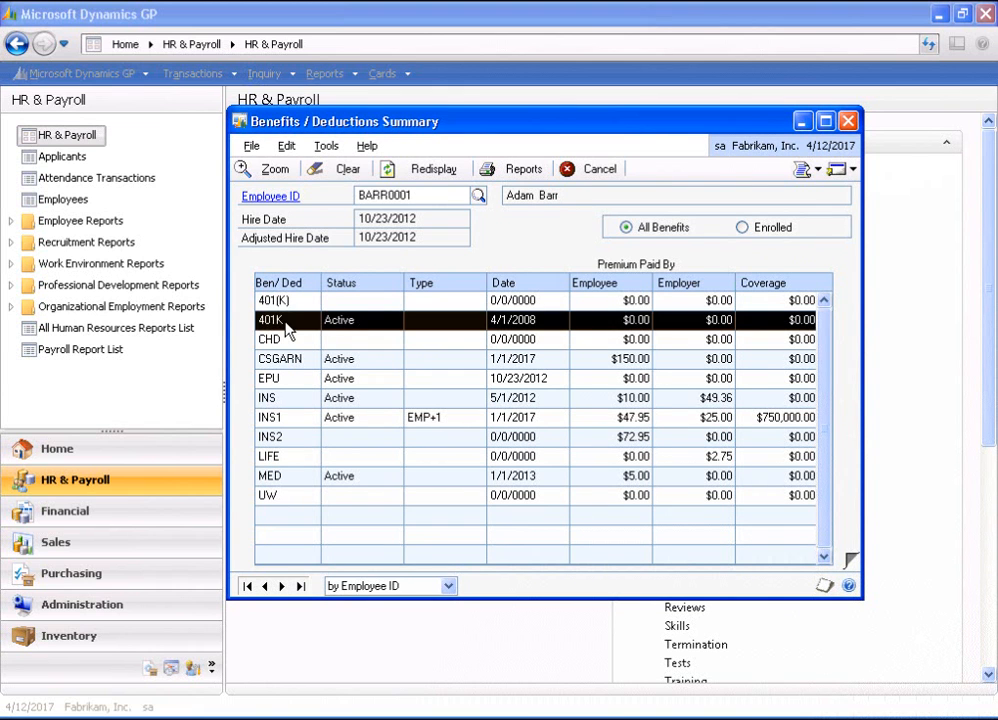